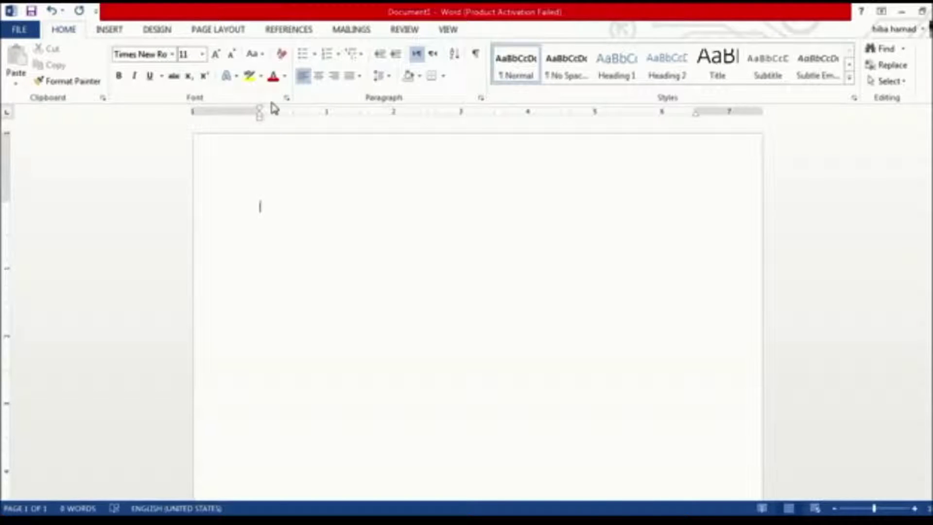
Set the font to Times New Roman, size 12, with automatic font colour
click(286, 97)
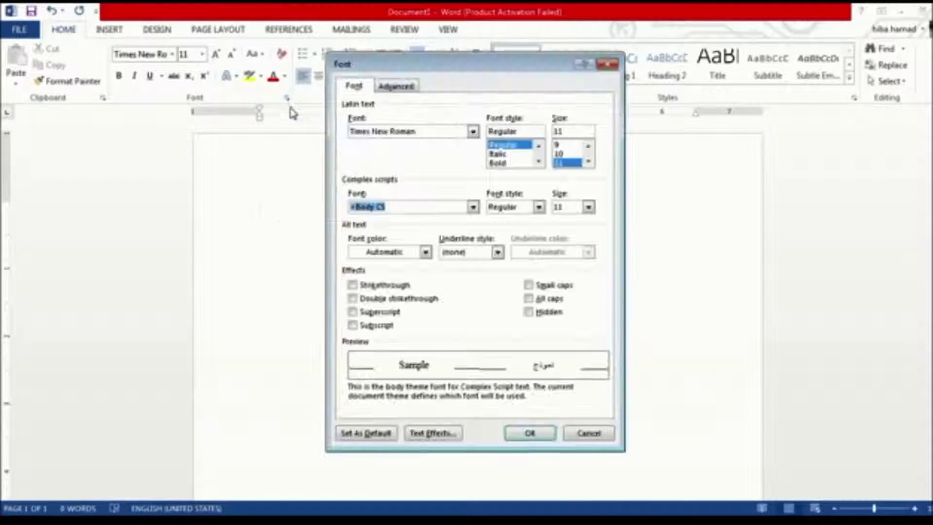
click(468, 131)
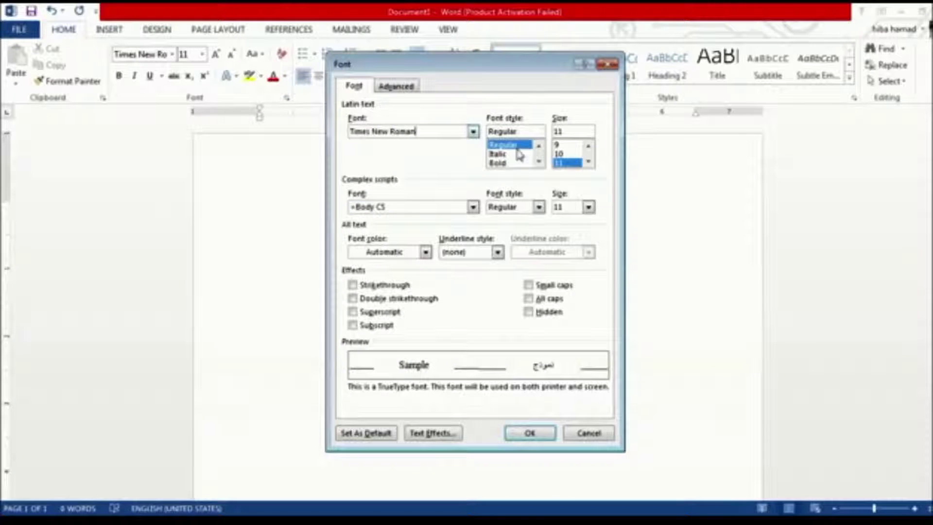
click(588, 161)
click(570, 163)
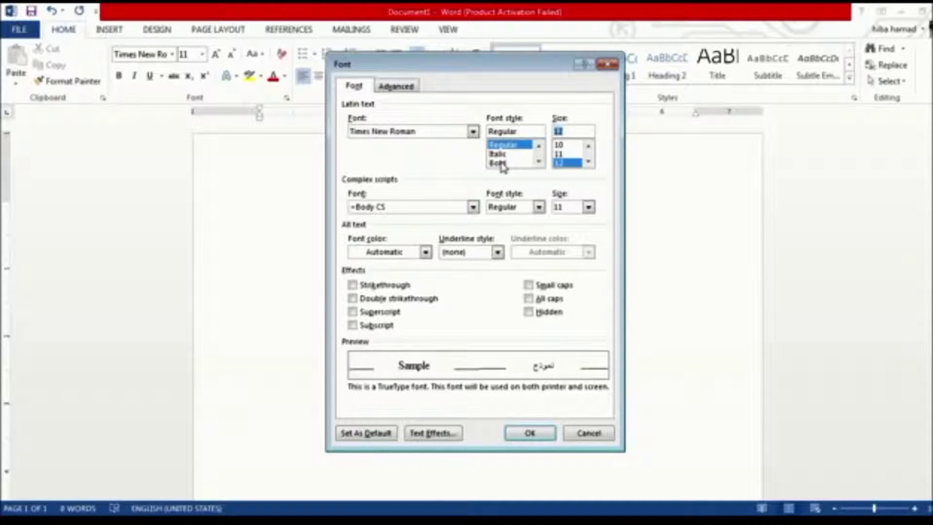
click(396, 253)
click(377, 268)
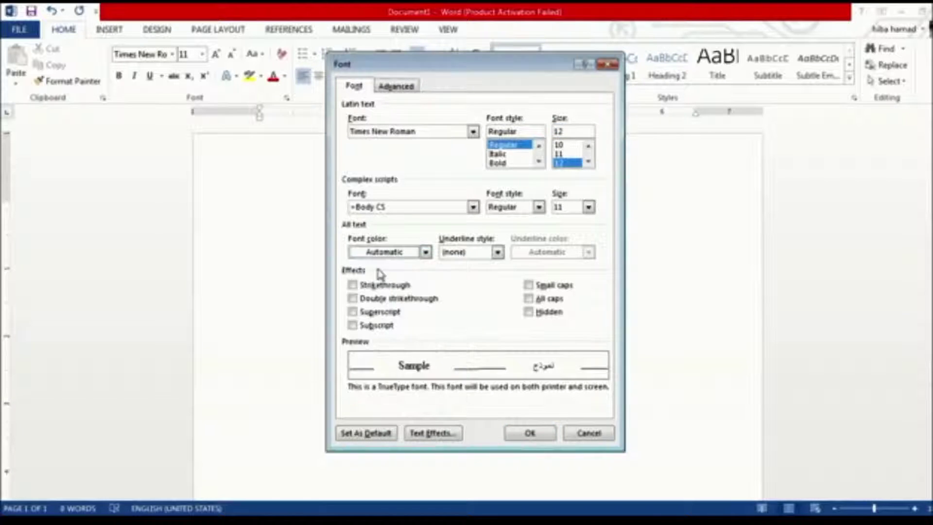
click(530, 433)
Set Double line spacing and make it the default for this document only
click(482, 99)
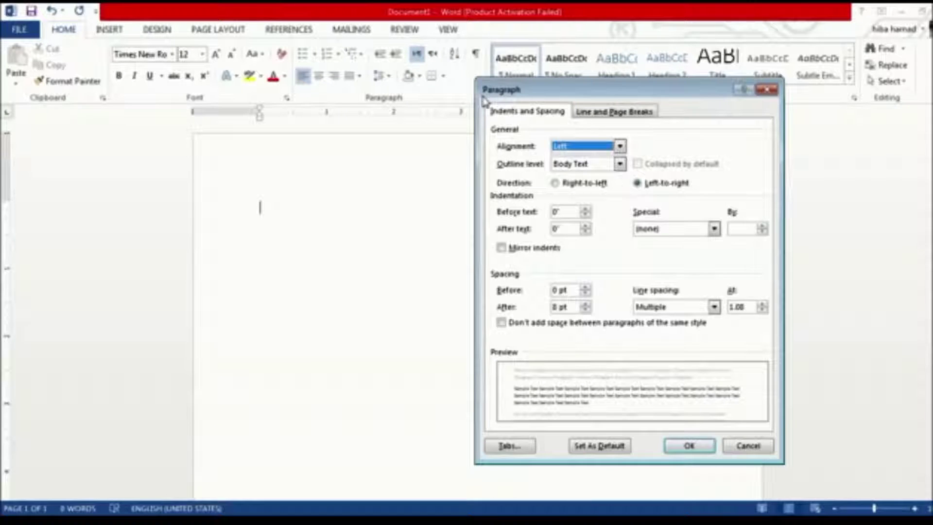
click(673, 305)
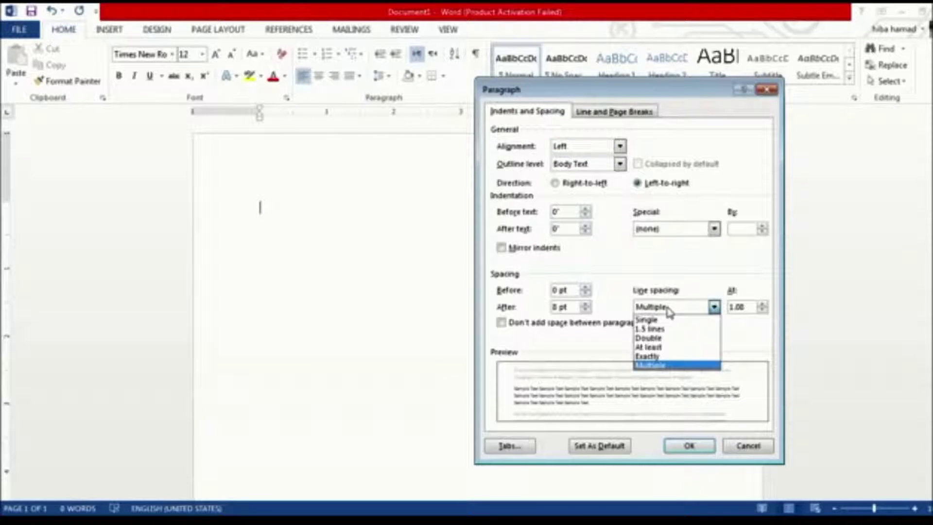
click(663, 338)
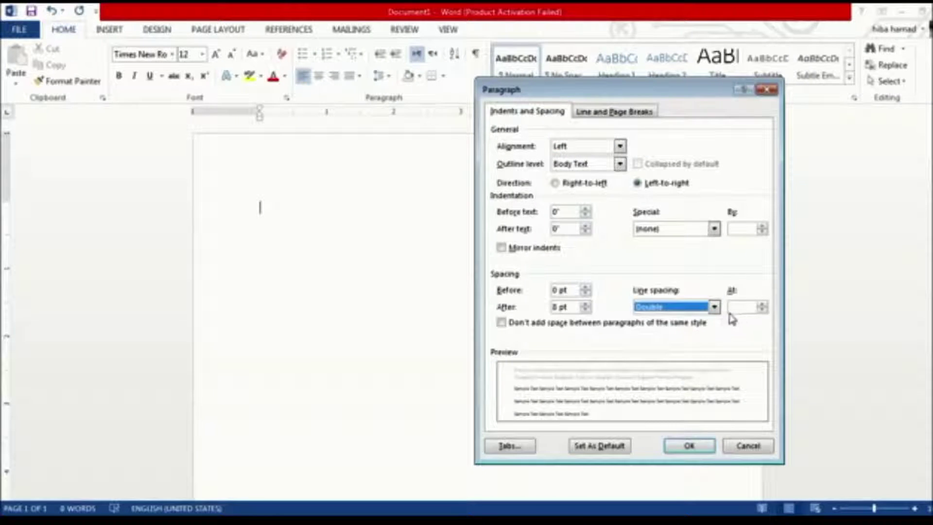
click(678, 446)
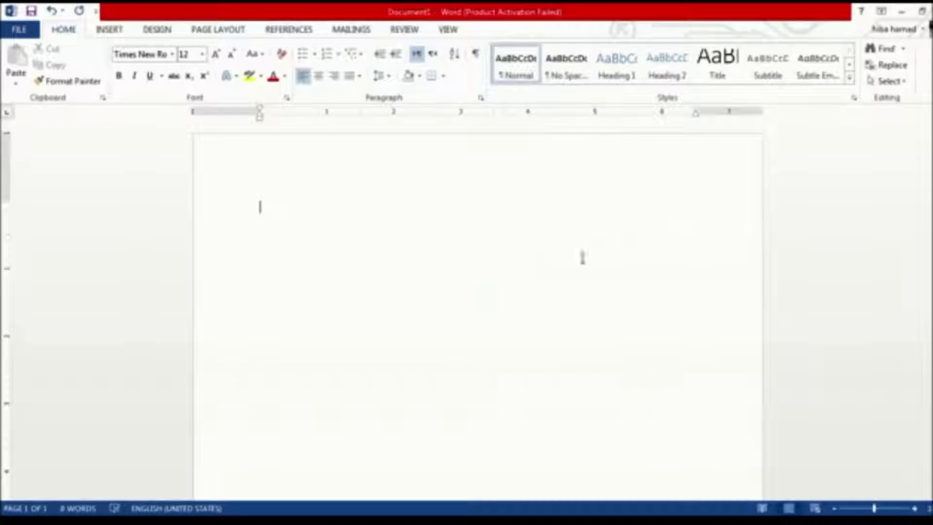
click(480, 98)
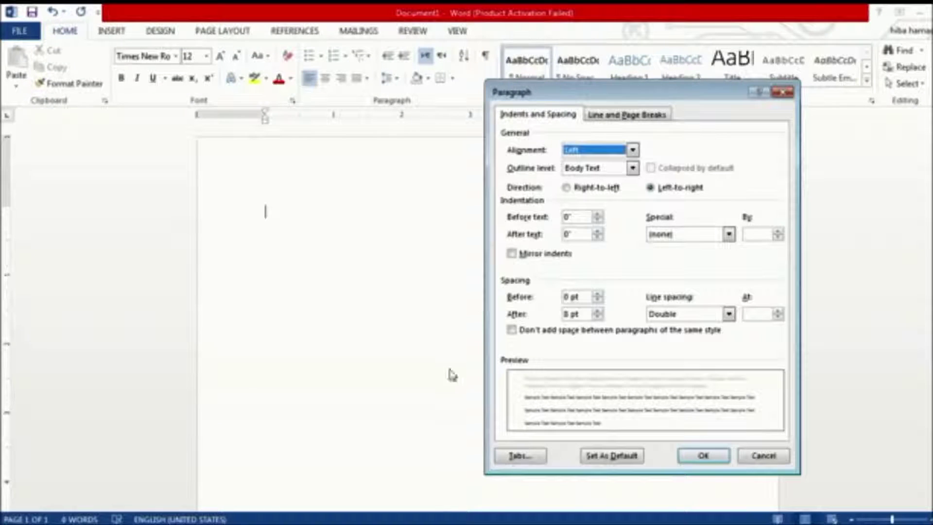
click(592, 457)
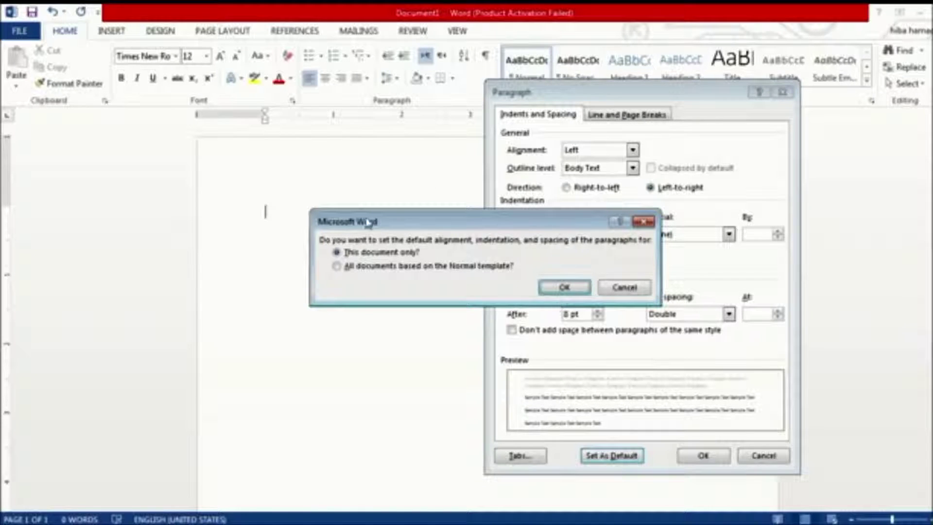
click(564, 287)
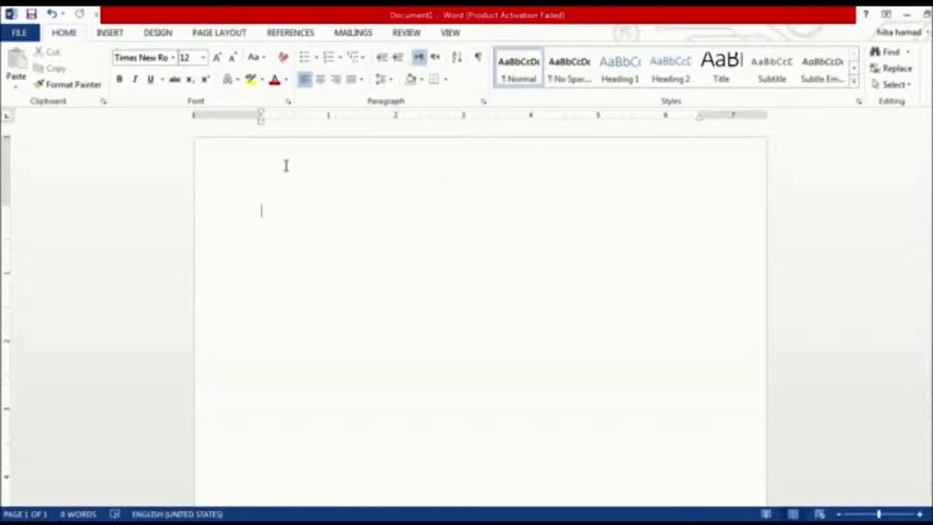
Type 'Running head: PROFSHADY SAMPLE' into the first-page header
double_click(291, 170)
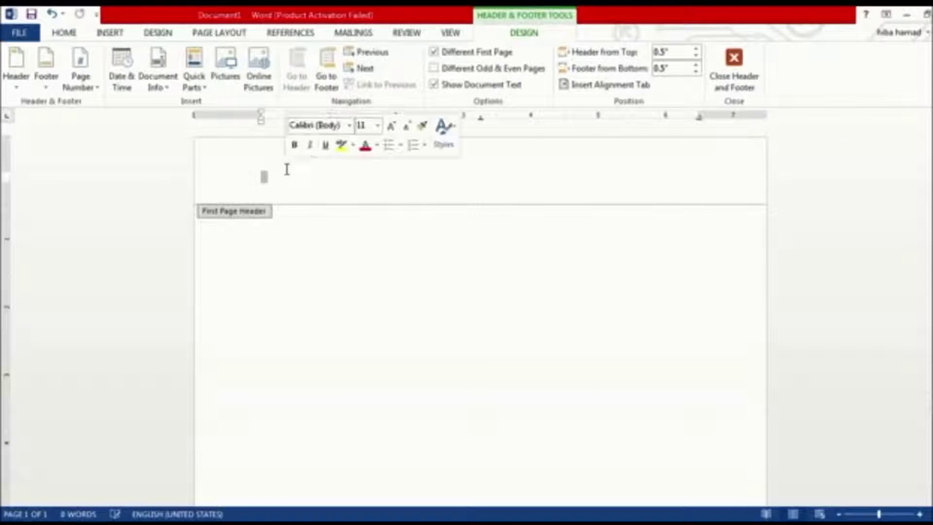
click(481, 52)
click(481, 55)
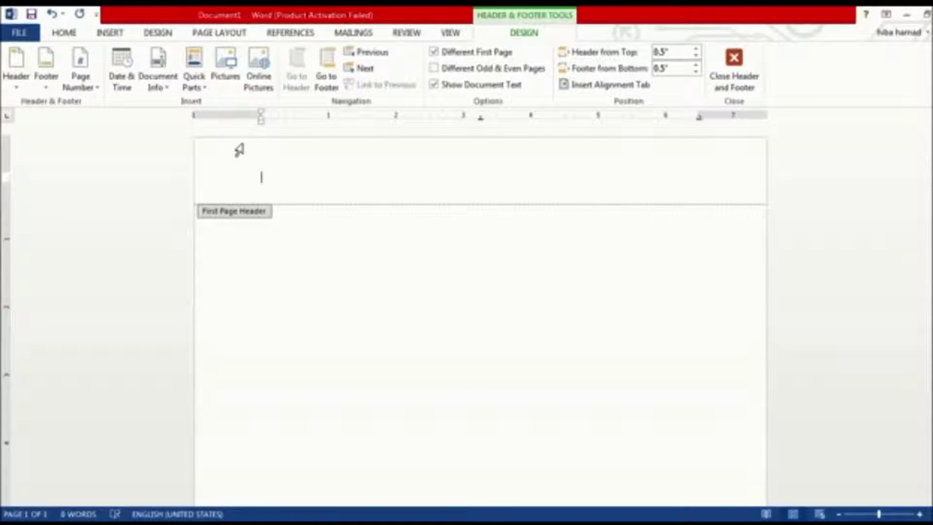
text(Running head)
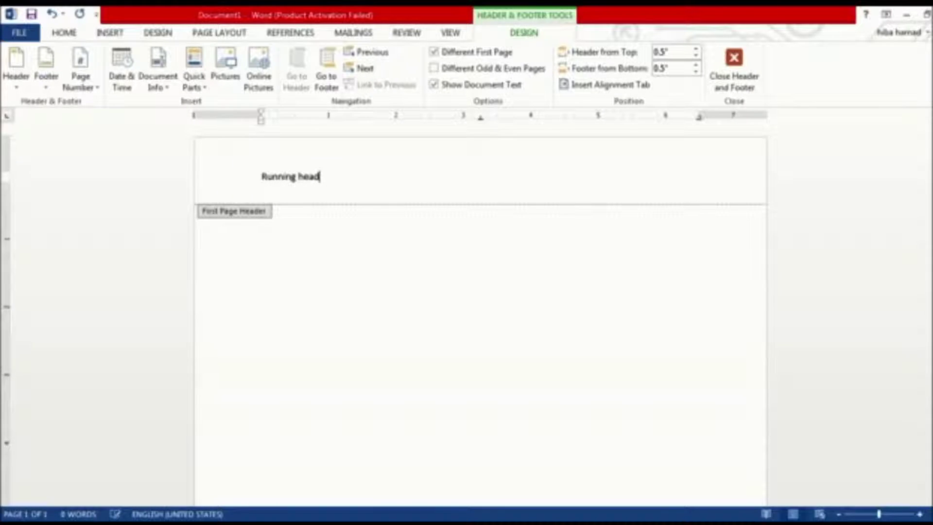
text(: PROFSHADY SAMPLE)
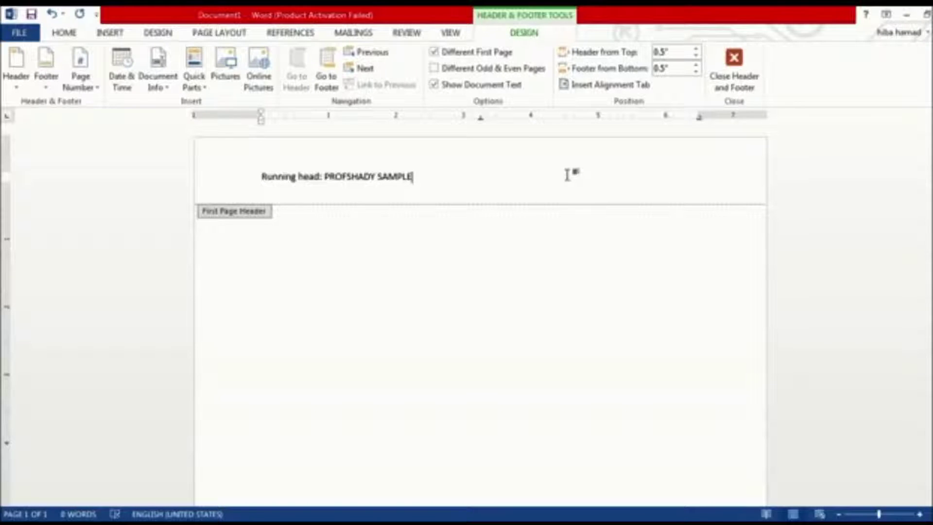
Add a plain page number at the header's right edge and return to the body
key(Tab)
key(Tab)
click(79, 85)
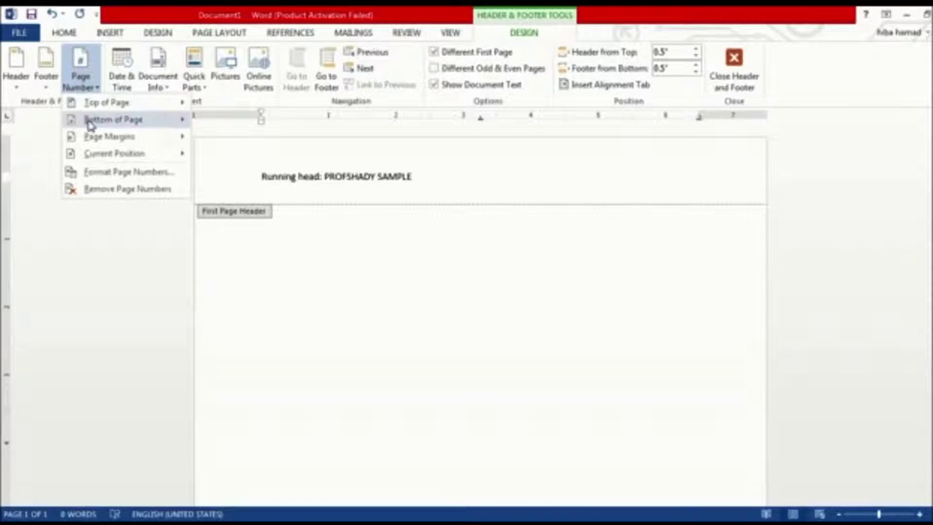
mouse_move(91, 144)
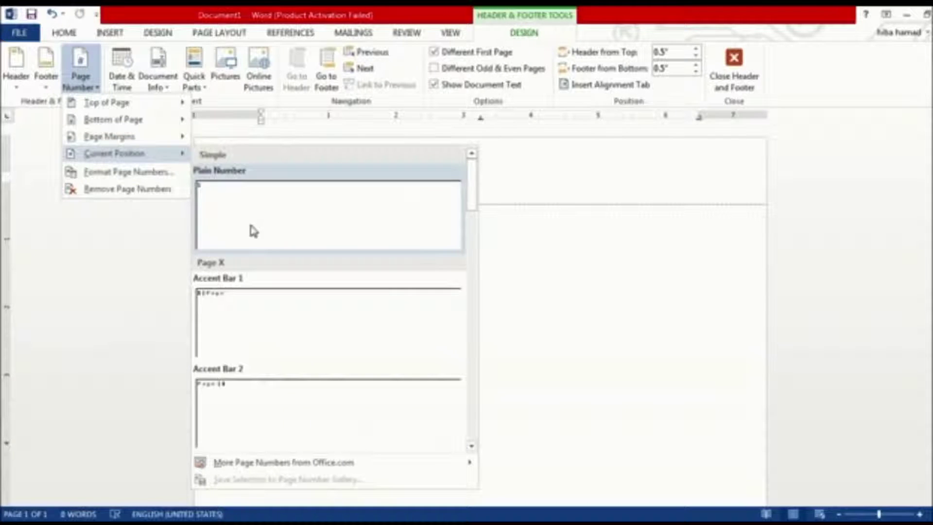
click(251, 230)
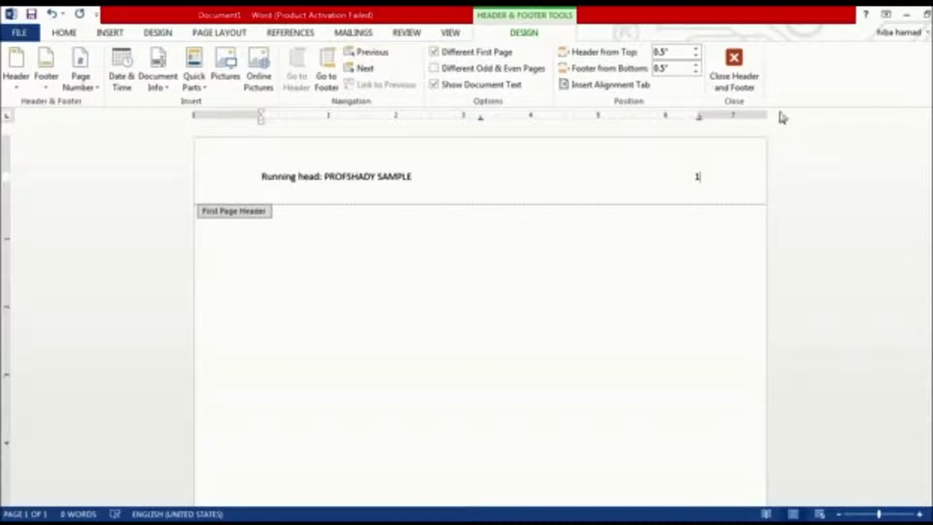
click(760, 72)
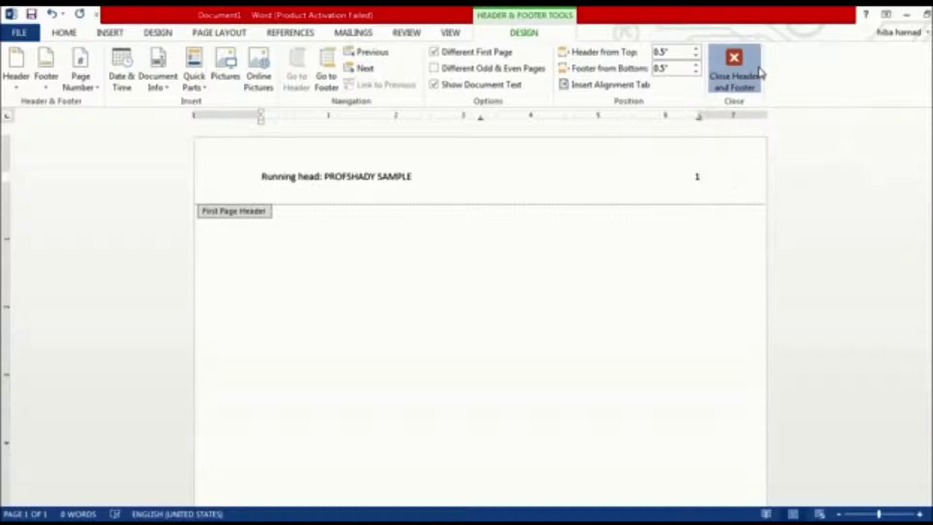
key(Return)
key(Return)
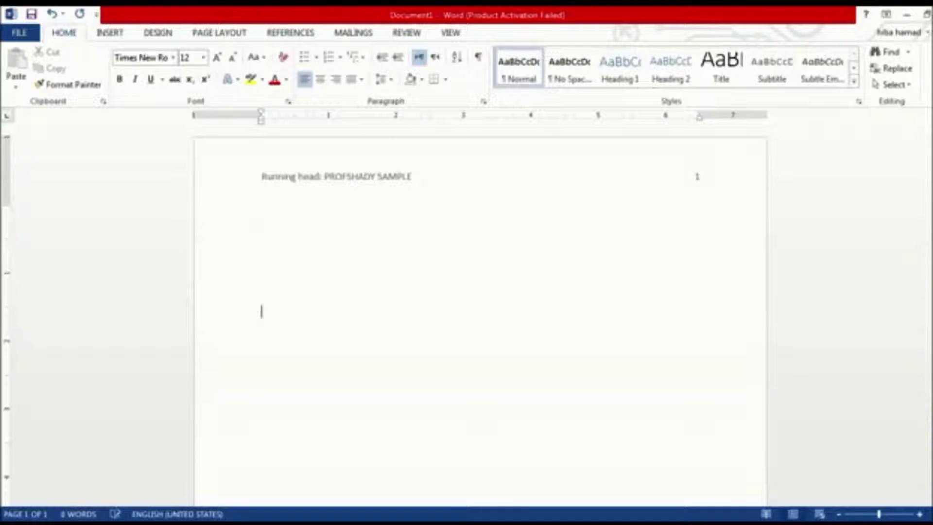
Type centred lines: 'Profshady Sample', the author's name, and 'Sharjah American International School'
click(320, 78)
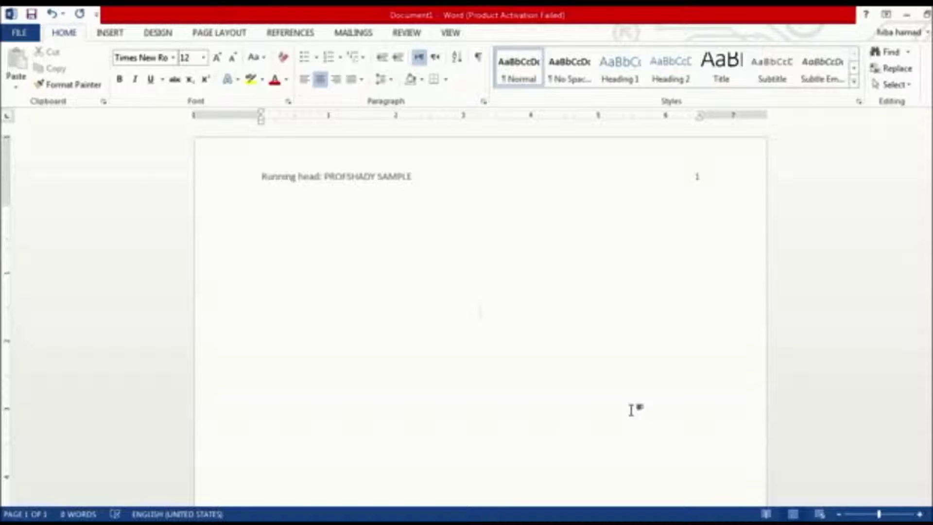
text(Profs)
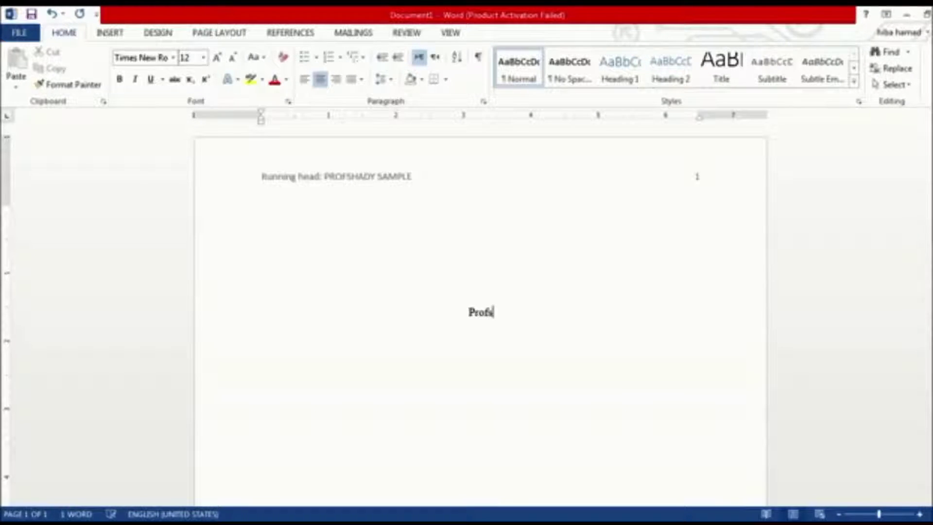
text(hady Sam)
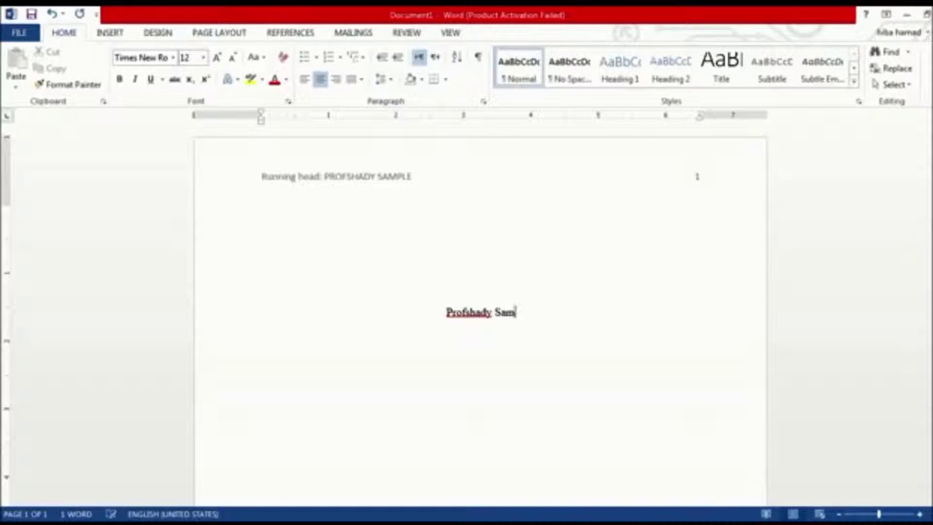
text(ple)
key(BackSpace)
text(e)
key(Return)
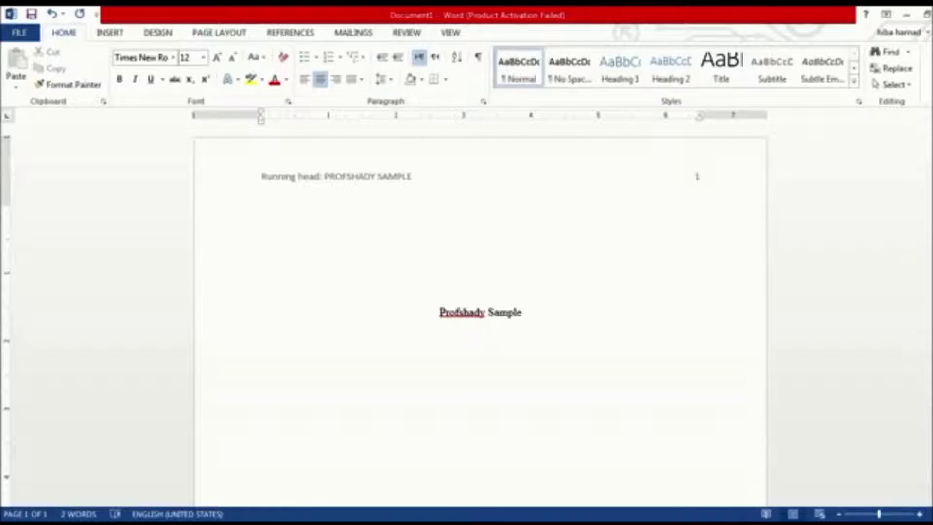
text(Xxxxx Yyyyyy)
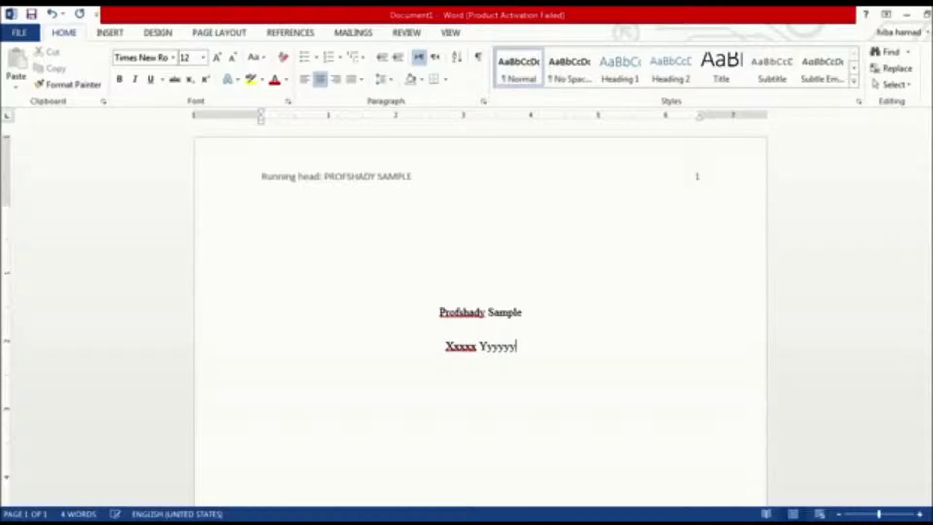
key(Return)
text(Sharjah Am)
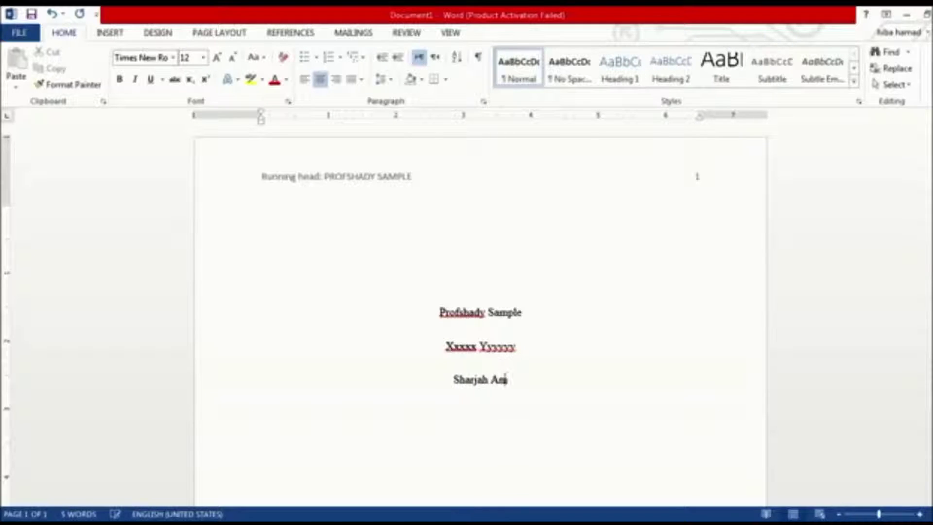
text(erican Inte)
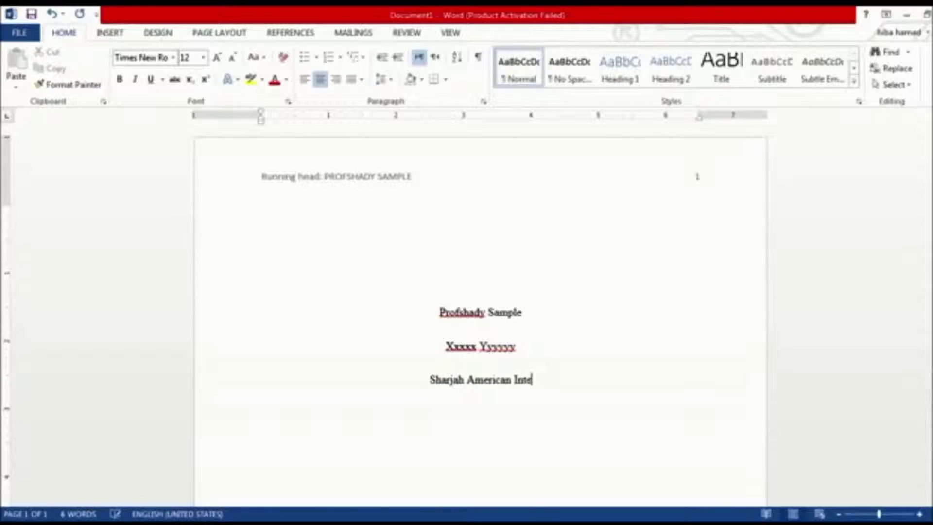
text(r)
text(national Sch)
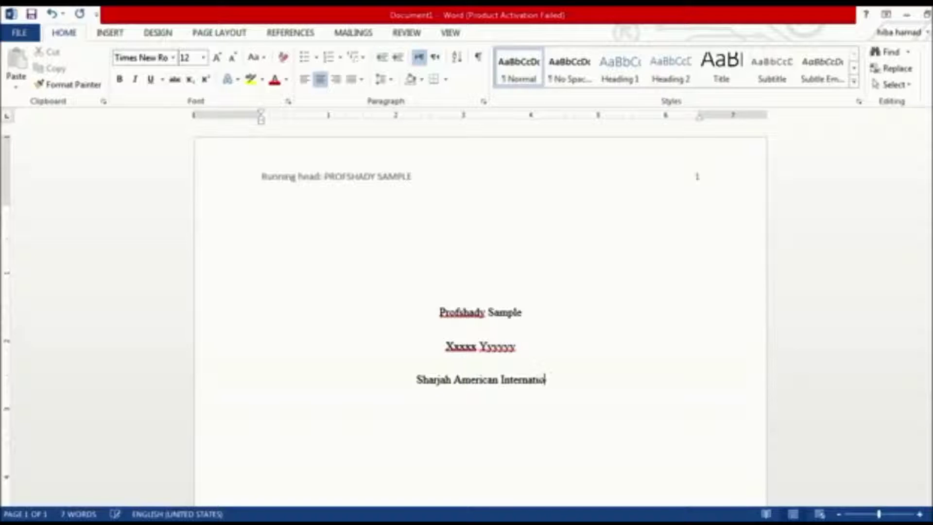
text(ool)
Move onto page 2 and type the Abstract heading
key(Return)
key(Return)
key(Return)
key(Return)
key(Return)
key(Return)
key(Return)
key(Return)
key(Return)
key(Return)
key(Return)
key(Return)
key(Return)
key(Return)
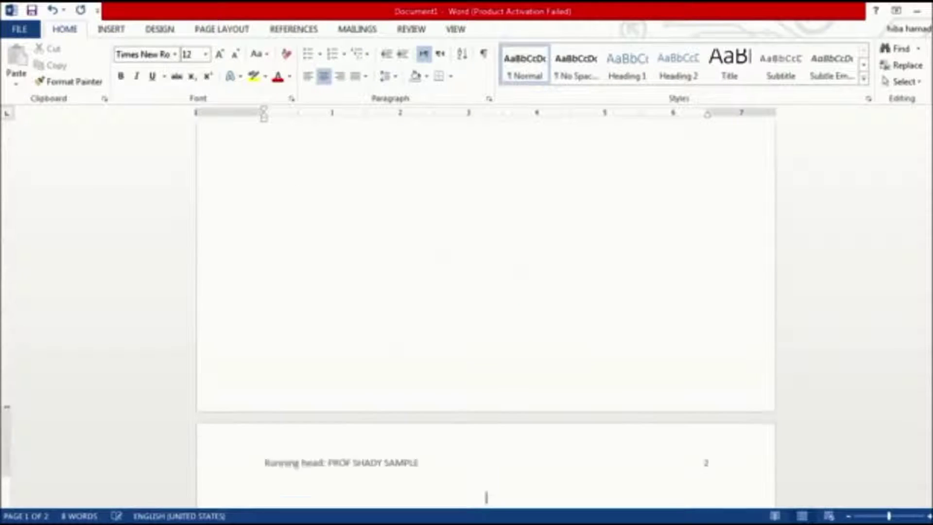
key(Return)
key(Return)
key(Return)
key(Return)
key(Return)
key(Return)
key(Return)
key(Return)
key(Return)
key(Return)
key(Return)
key(Return)
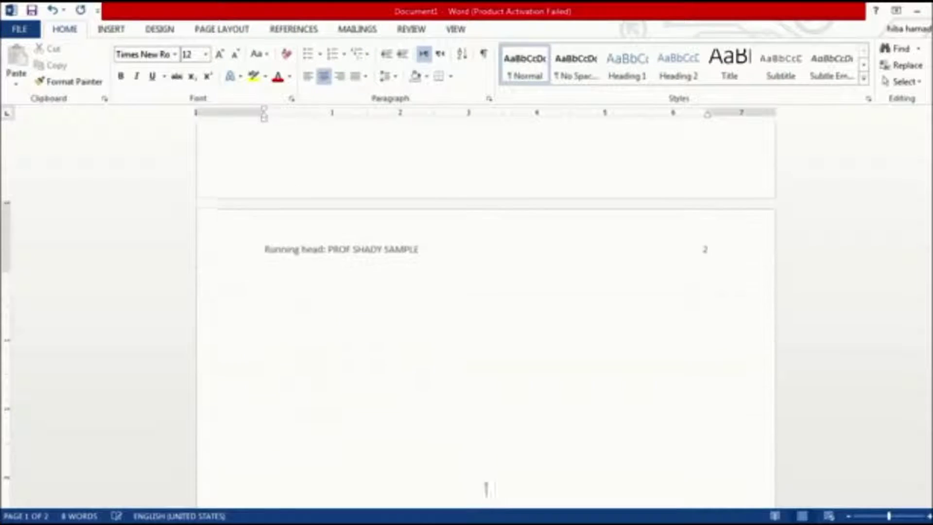
click(443, 211)
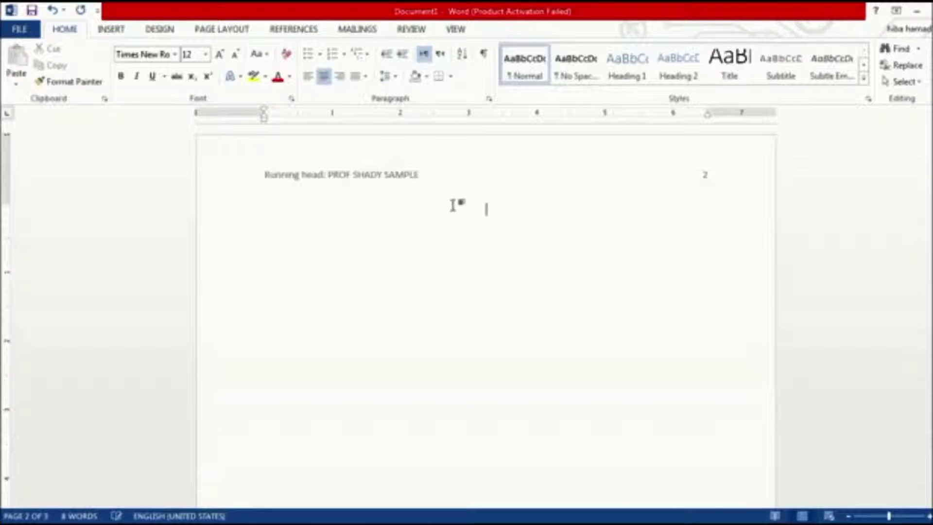
text(Abstract)
Delete the 'Running head: ' label from page 2's header
double_click(298, 175)
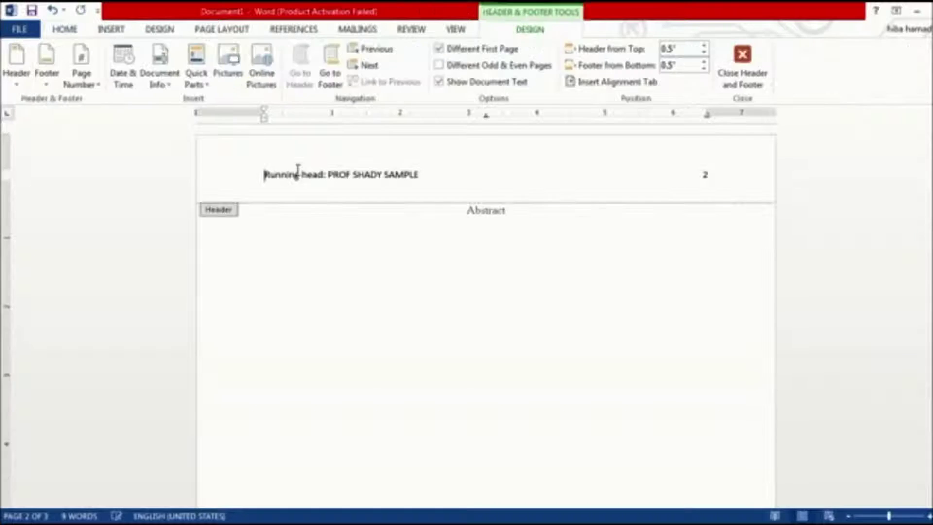
click(329, 174)
drag(276, 180, 217, 165)
key(Delete)
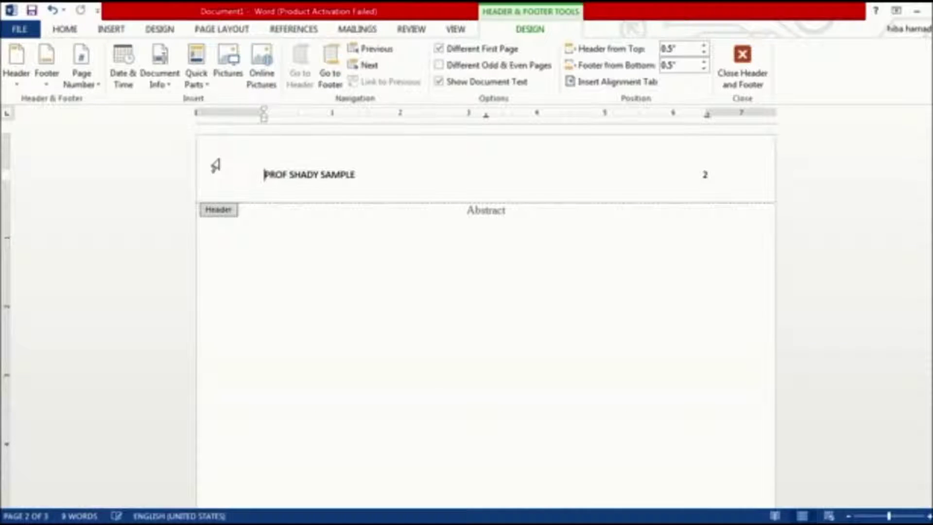
click(734, 75)
Add blank lines below the Abstract heading
click(568, 210)
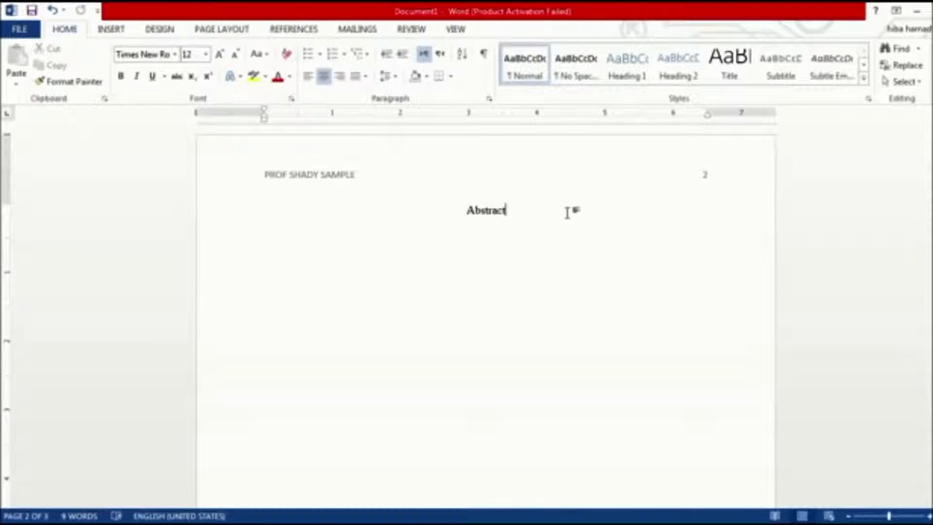
key(Return)
key(Return)
key(Return)
key(Return)
key(Return)
key(Return)
key(Return)
key(Return)
key(Return)
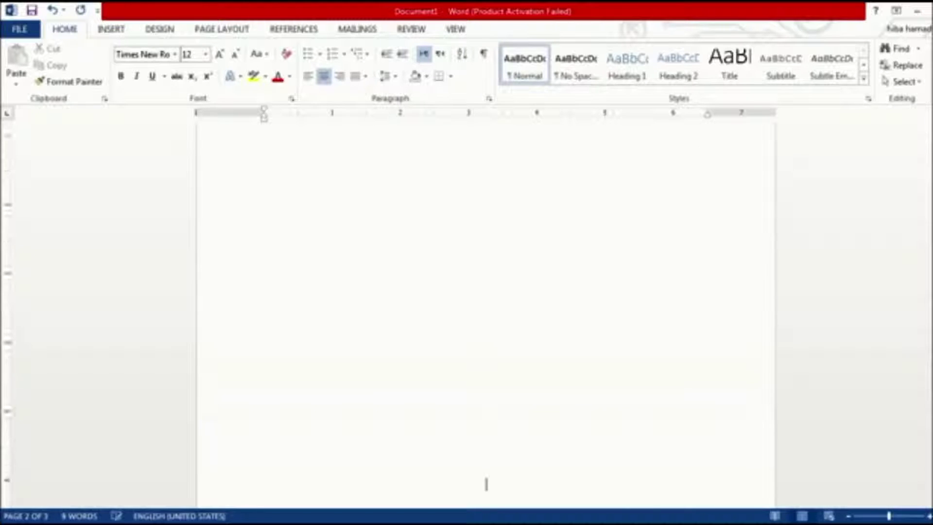
key(Return)
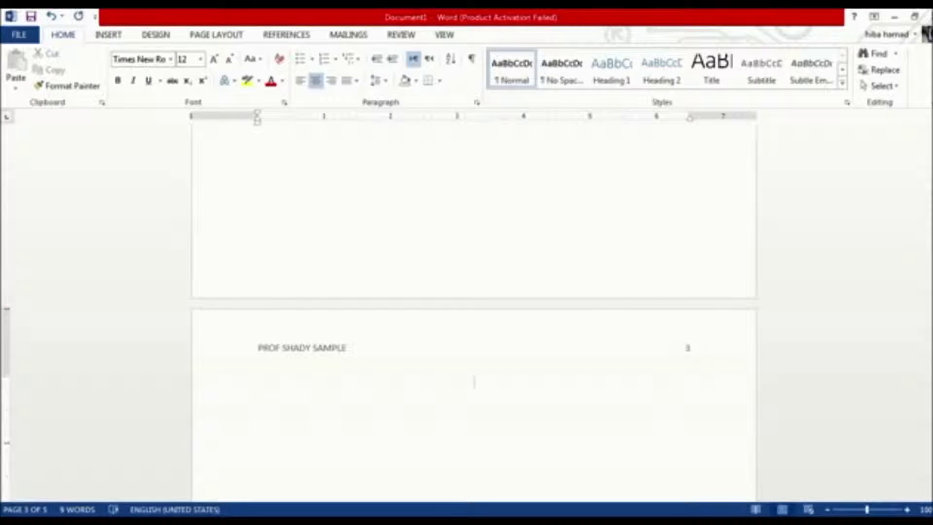
Type 'Profshady Sample' centred on page 3, with a left-aligned, tab-indented line and blank lines below
scroll(475, 311, down, 5)
text(Prof)
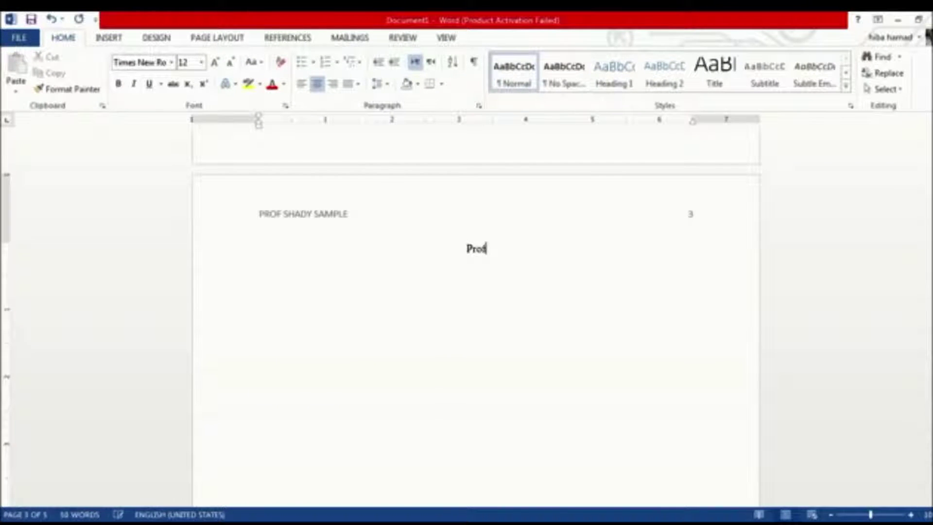
text(shady S)
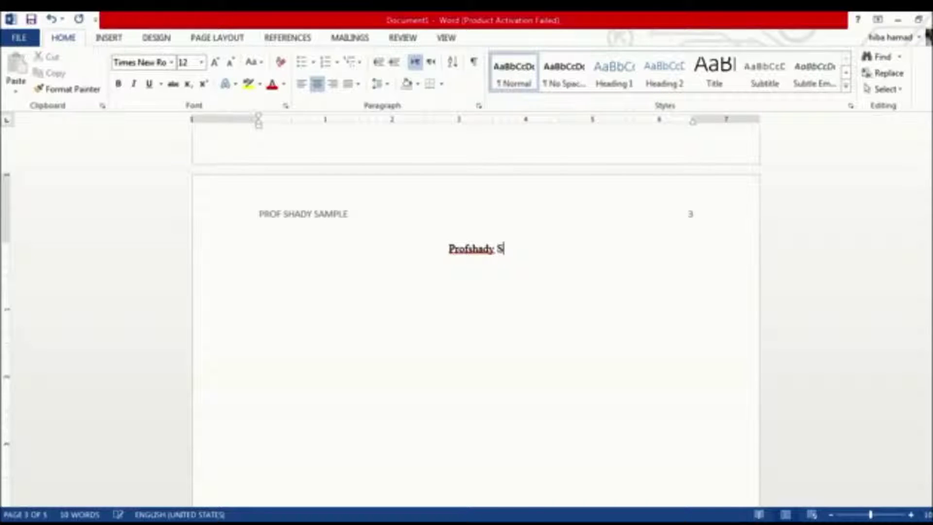
text(ample)
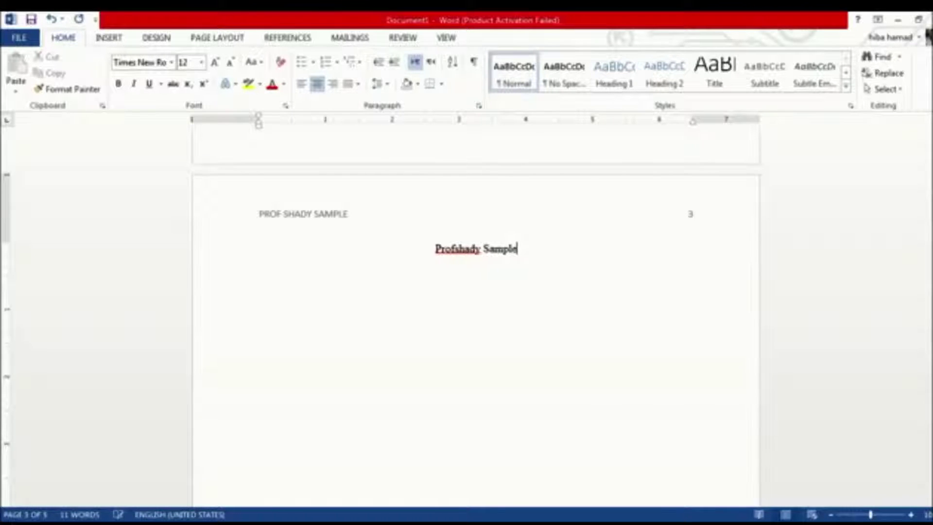
key(Return)
click(301, 85)
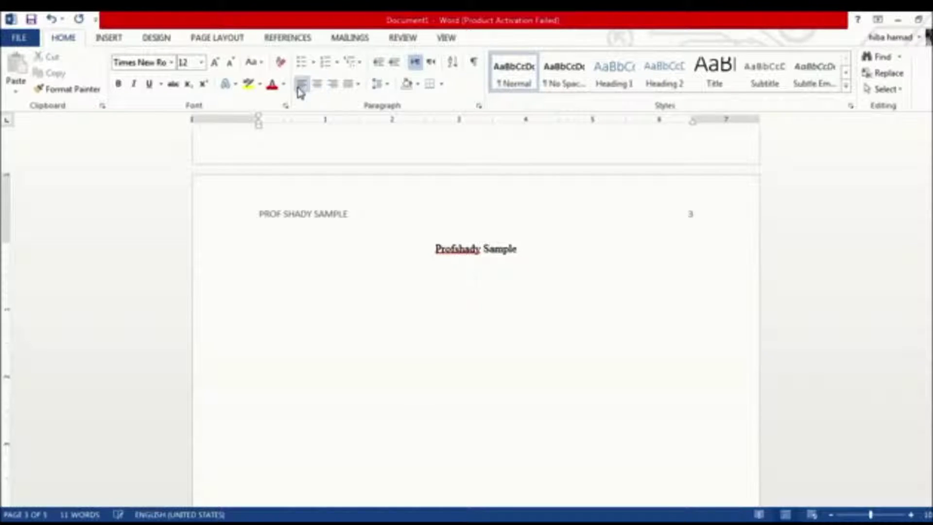
key(Tab)
key(Return)
key(Return)
key(Return)
key(Return)
key(Return)
key(Return)
key(Return)
key(Return)
key(Return)
key(Return)
key(Return)
key(Return)
key(Return)
key(Return)
key(Return)
key(Return)
key(Return)
key(Return)
key(Return)
key(Return)
key(Return)
key(Return)
key(Return)
key(Return)
key(Return)
key(Return)
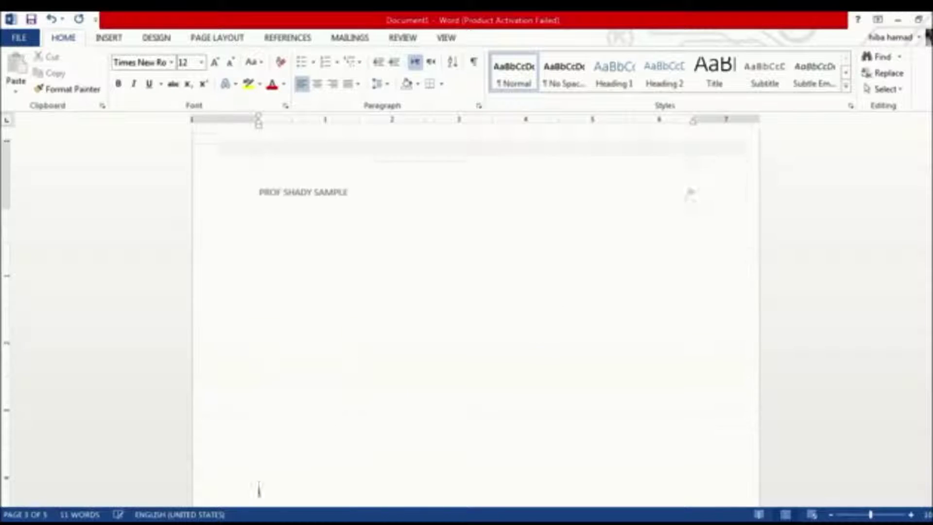
Add another blank line so the document extends onto page 6
key(Return)
key(Return)
key(Return)
key(Return)
key(Return)
key(Return)
key(Return)
key(Return)
key(Return)
key(Return)
key(Return)
key(Return)
key(Return)
key(Return)
key(Return)
key(Return)
key(Return)
key(Return)
key(Return)
key(Return)
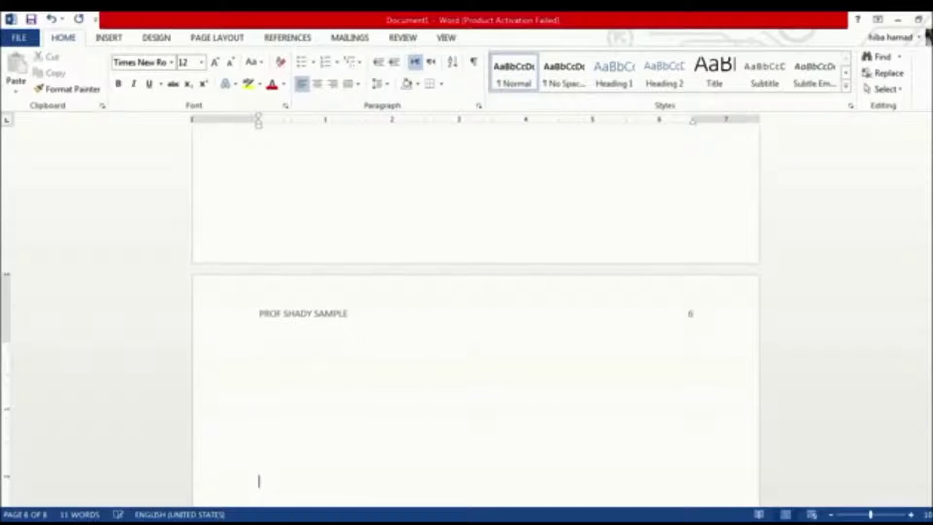
key(Return)
key(Return)
key(Return)
key(Return)
key(Return)
key(Return)
key(Return)
key(Return)
key(Return)
key(Return)
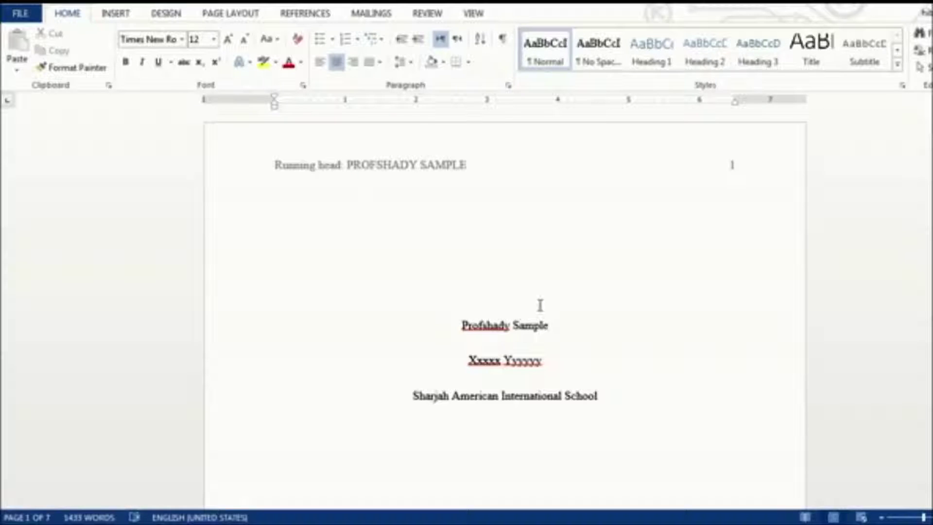
Scroll to page 2 and review the Abstract heading and the start of its paragraph
scroll(505, 301, down, 1)
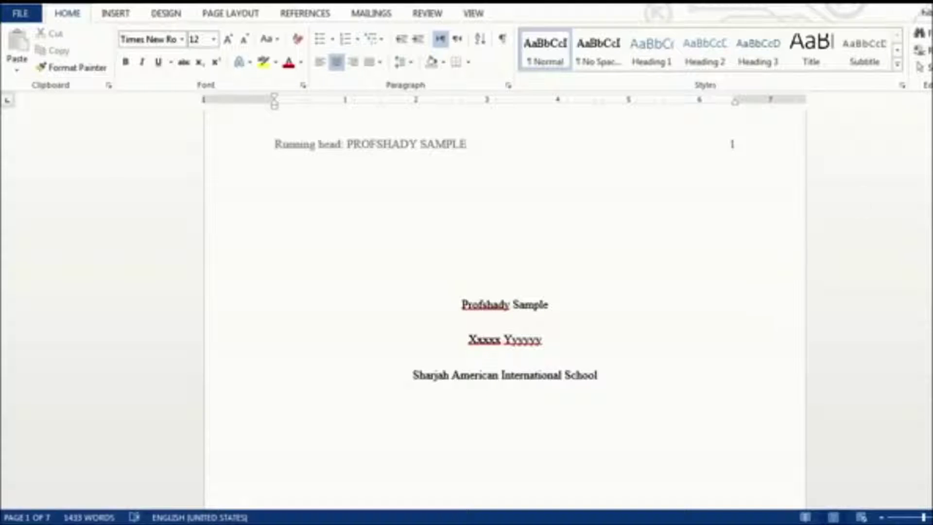
scroll(678, 157, down, 10)
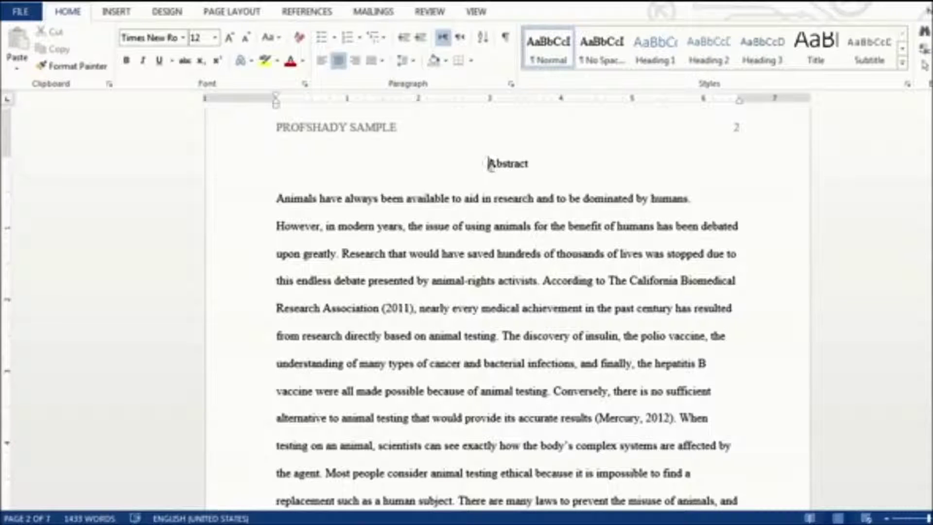
drag(489, 165, 535, 166)
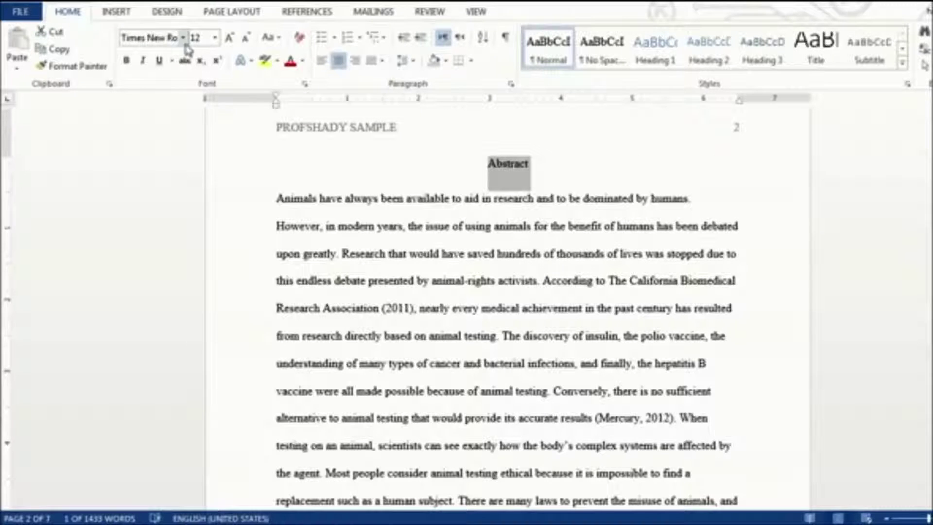
click(499, 186)
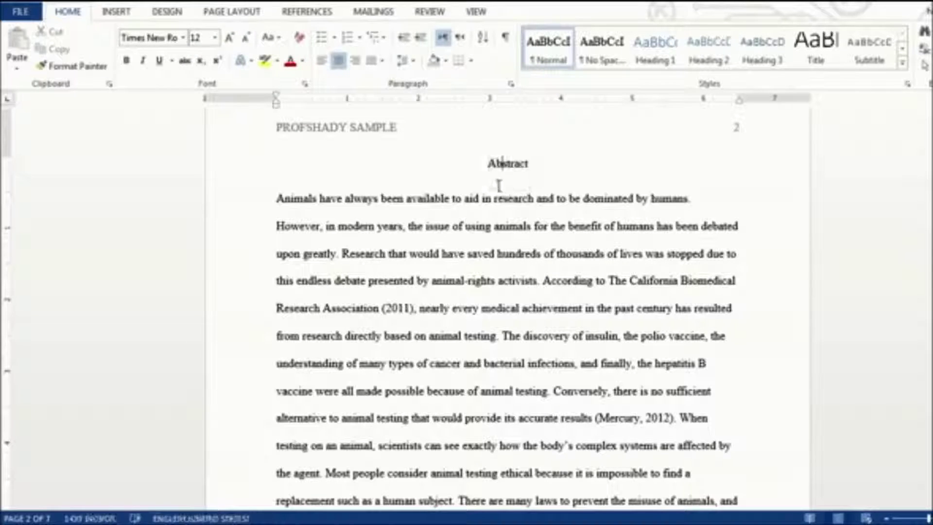
click(487, 164)
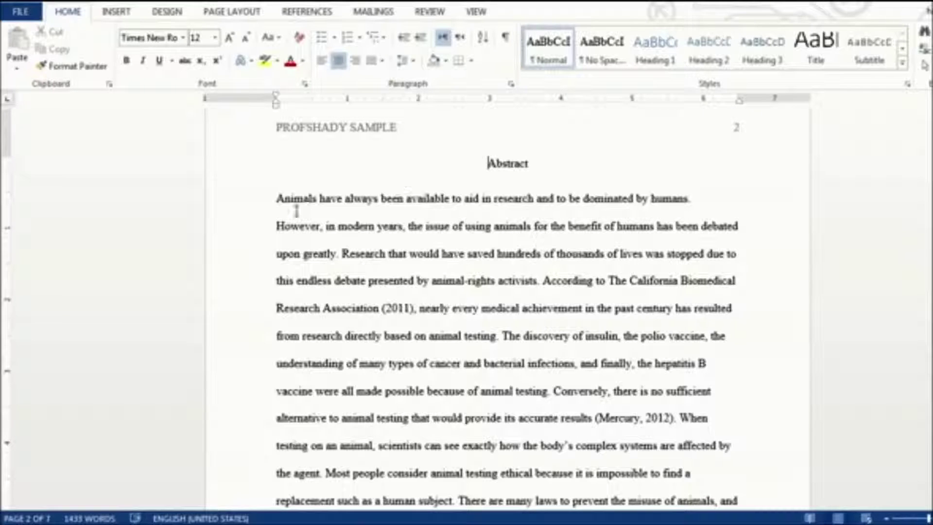
click(278, 203)
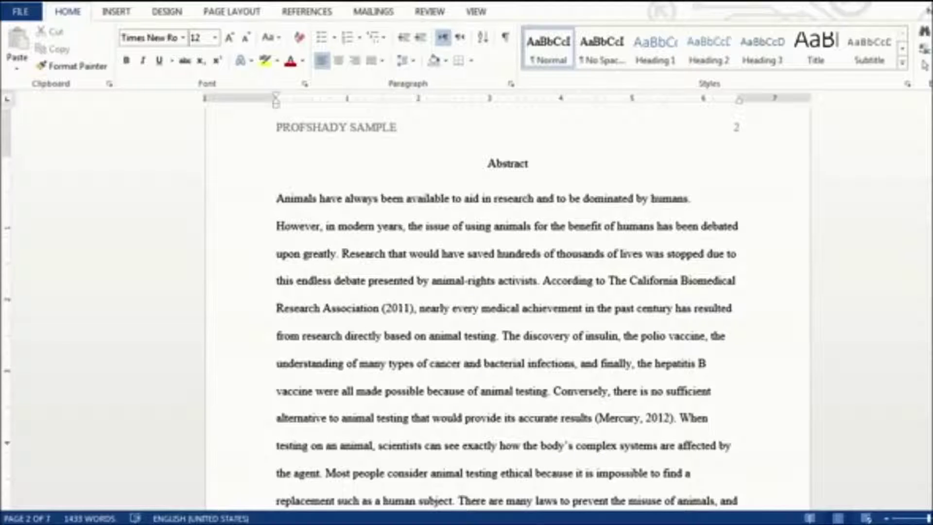
Check the 2011 citation in the text, then drag down to the References page
scroll(507, 292, down, 3)
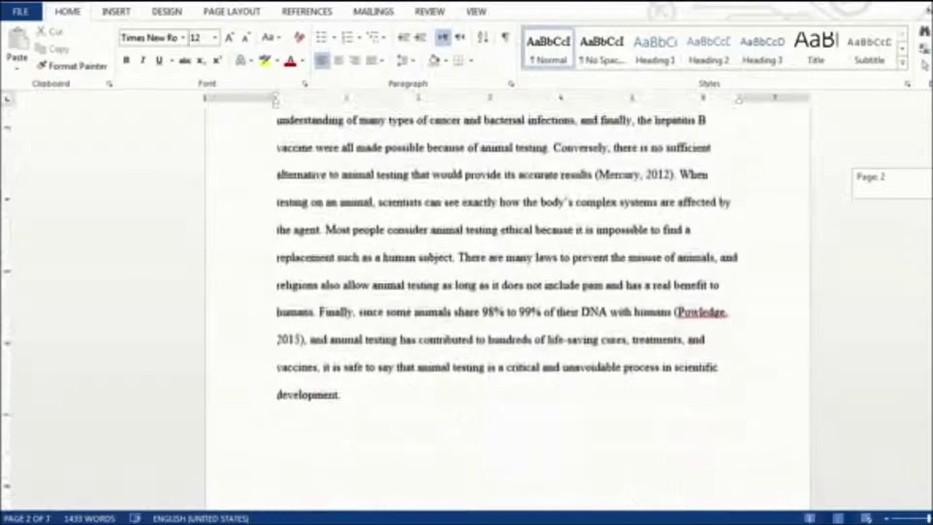
scroll(508, 292, up, 3)
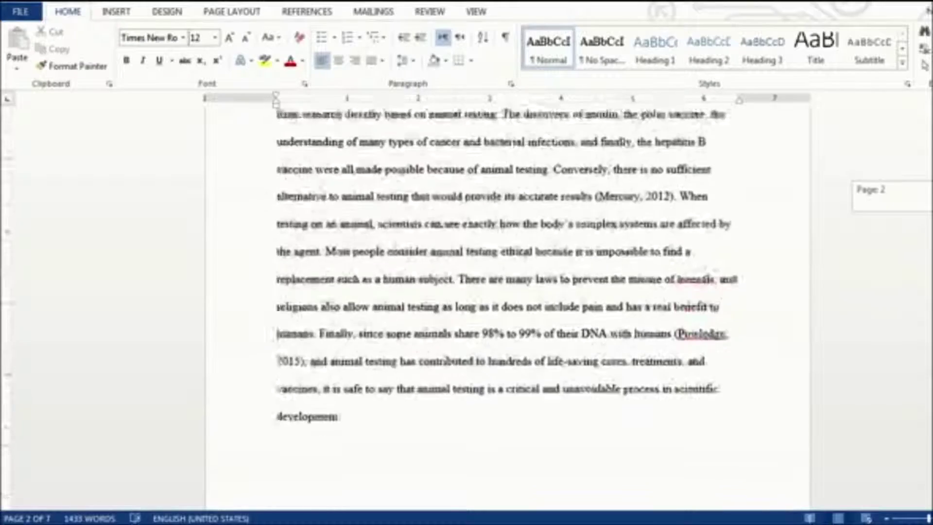
scroll(857, 203, up, 2)
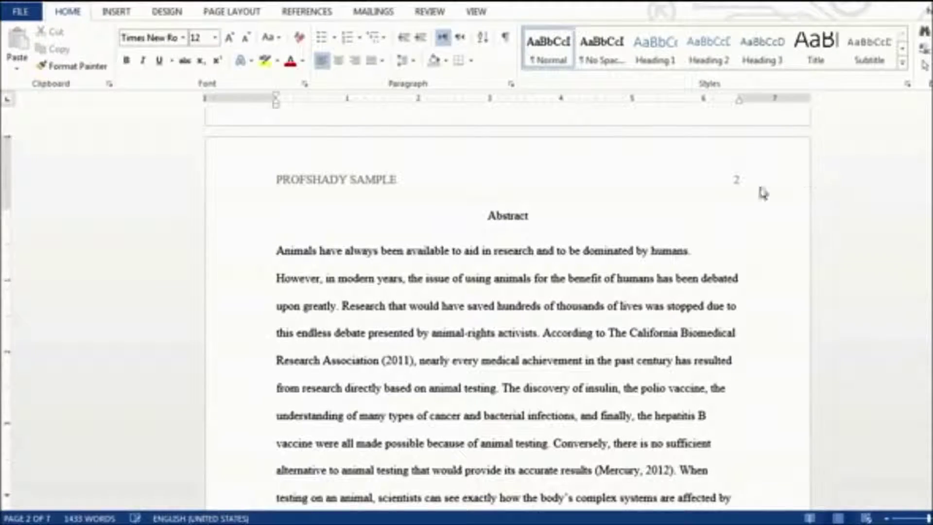
scroll(508, 311, down, 2)
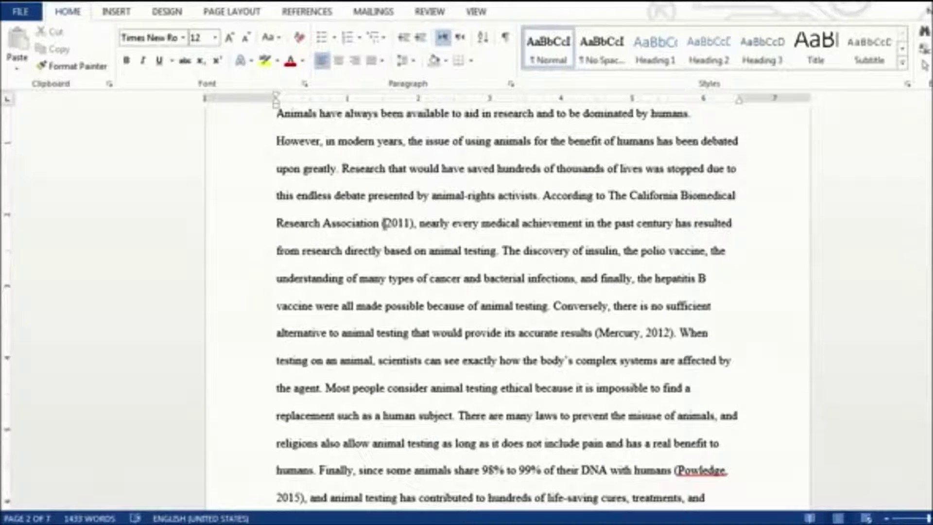
double_click(384, 224)
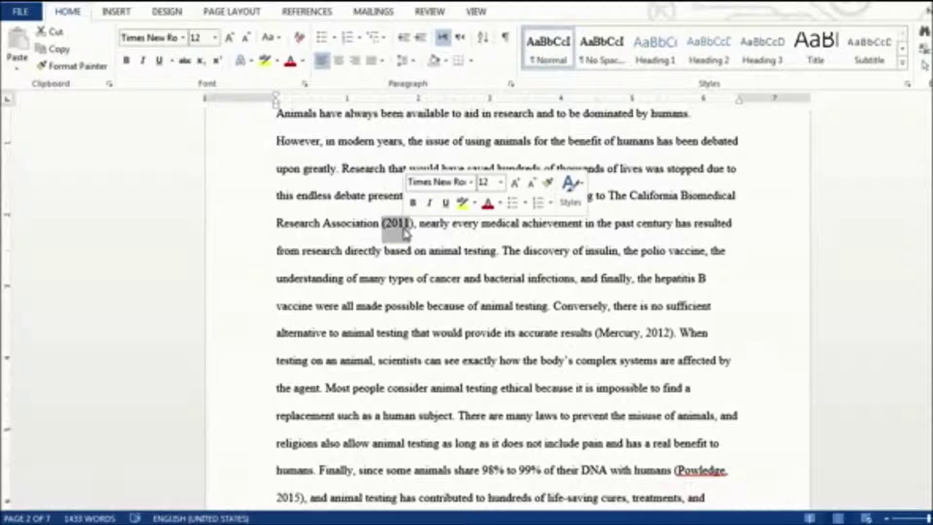
click(600, 229)
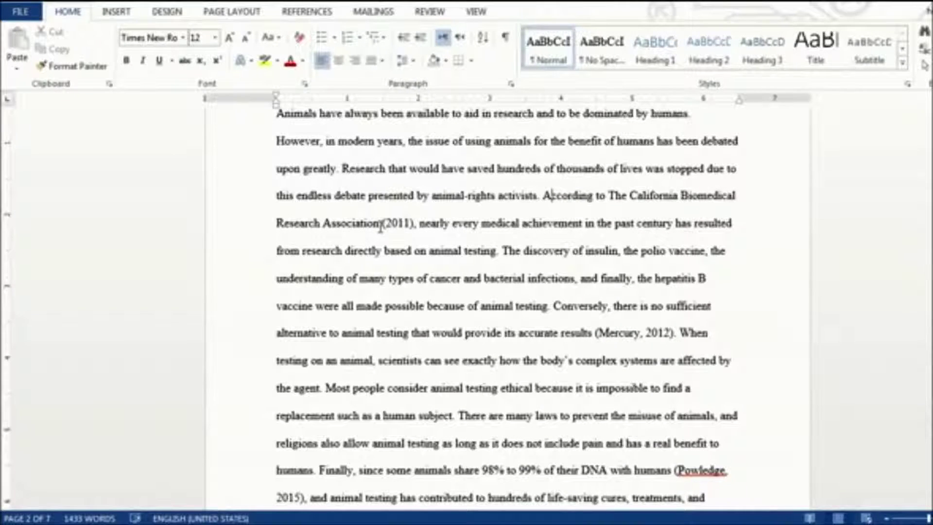
click(410, 232)
click(602, 220)
scroll(602, 219, down, 1)
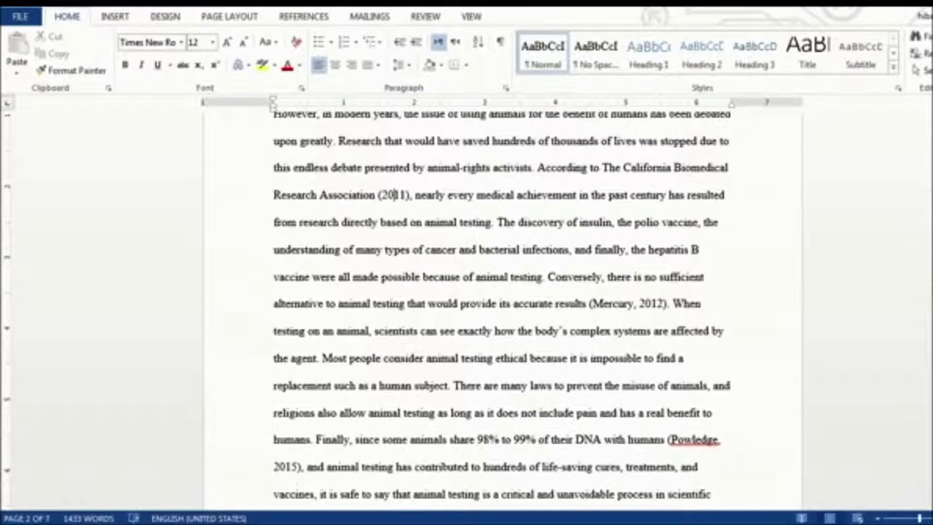
drag(929, 194, 929, 405)
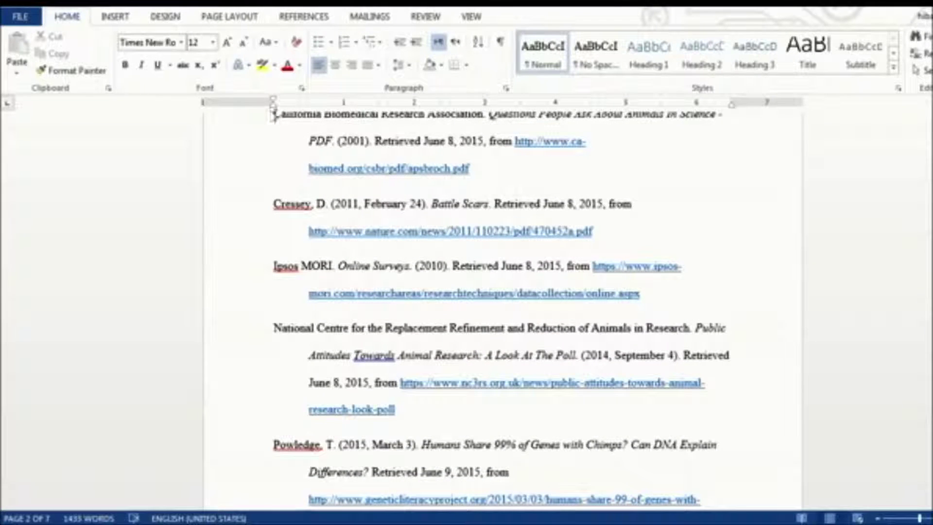
Check the first reference's opening line, then scroll back up to page 2's abstract
drag(270, 116, 587, 138)
click(586, 139)
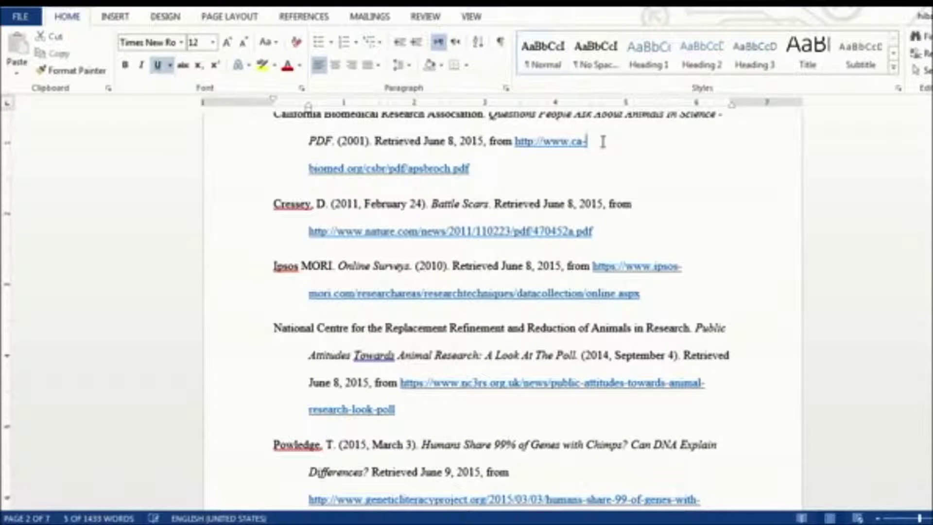
drag(930, 459, 930, 411)
drag(929, 279, 930, 199)
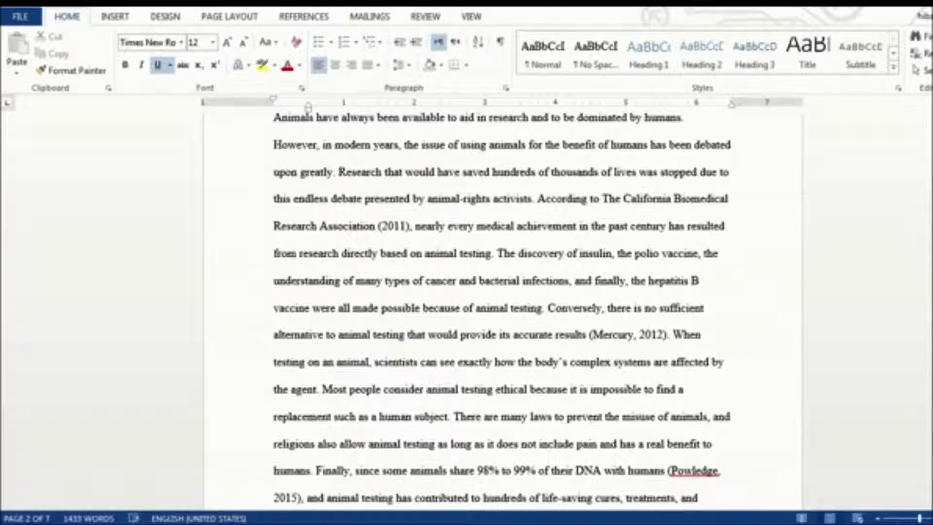
drag(929, 195, 929, 196)
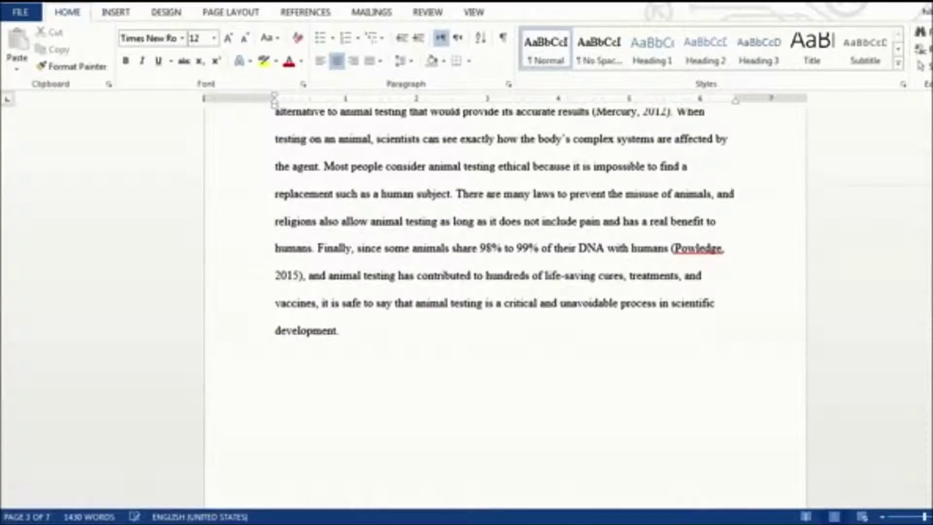
Review page 3's introduction, including 'The purpose of this', ending after the word 'issue.'
drag(929, 195, 929, 190)
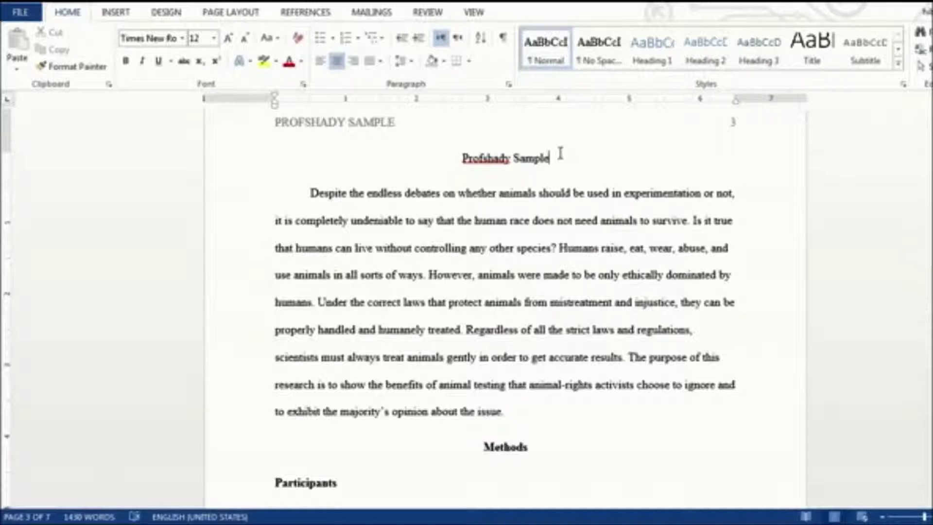
drag(309, 194, 523, 302)
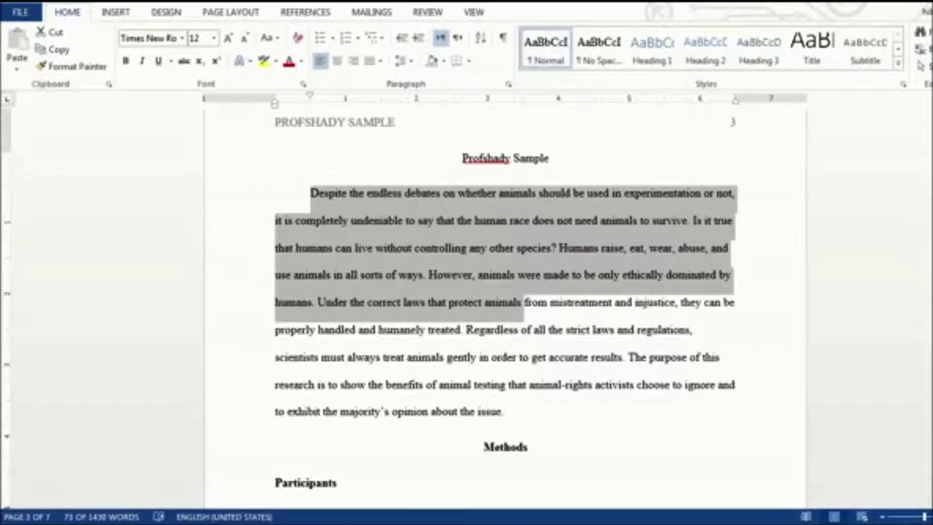
scroll(506, 306, down, 1)
click(613, 364)
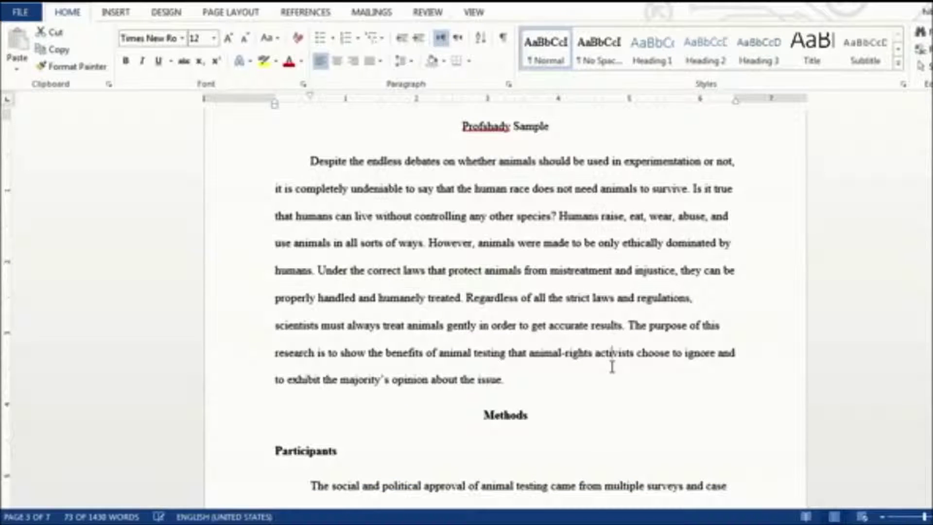
drag(628, 325, 721, 326)
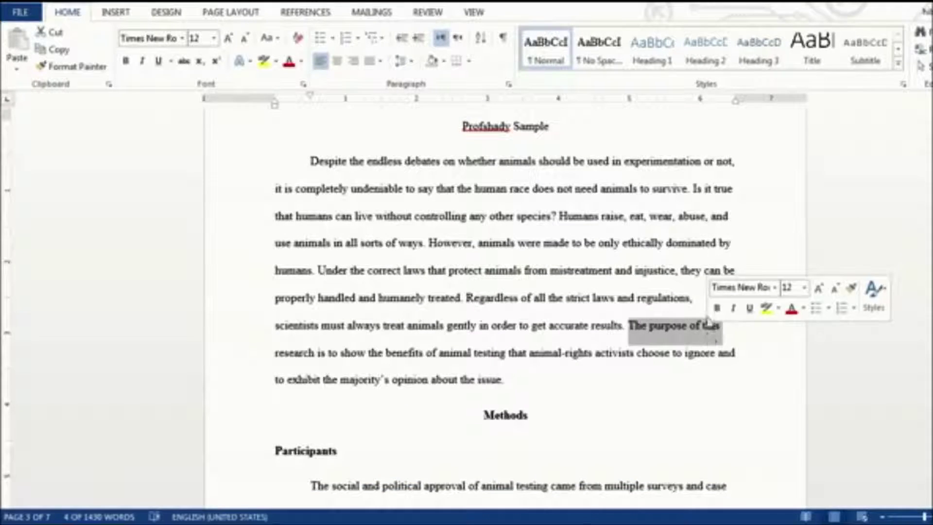
click(368, 270)
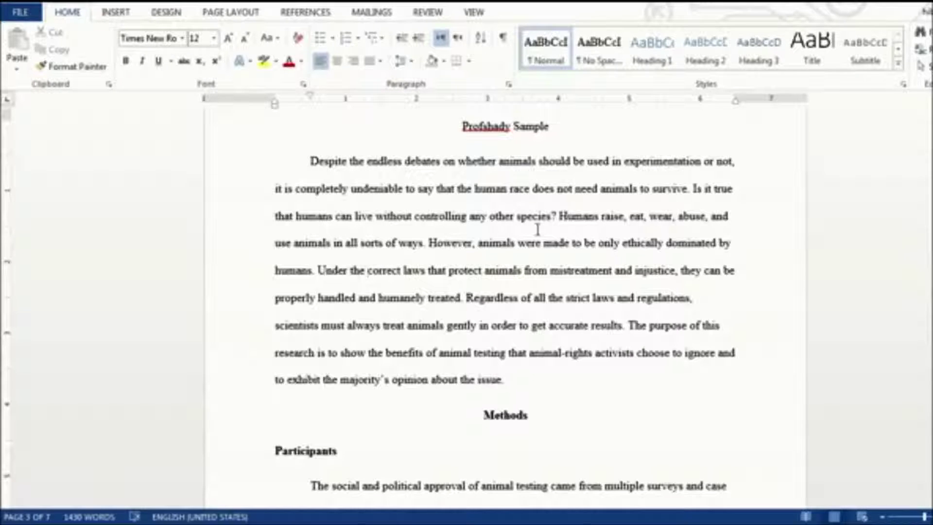
click(540, 381)
mouse_move(534, 381)
mouse_down()
mouse_move(395, 243)
mouse_move(534, 373)
mouse_up()
scroll(841, 296, down, 1)
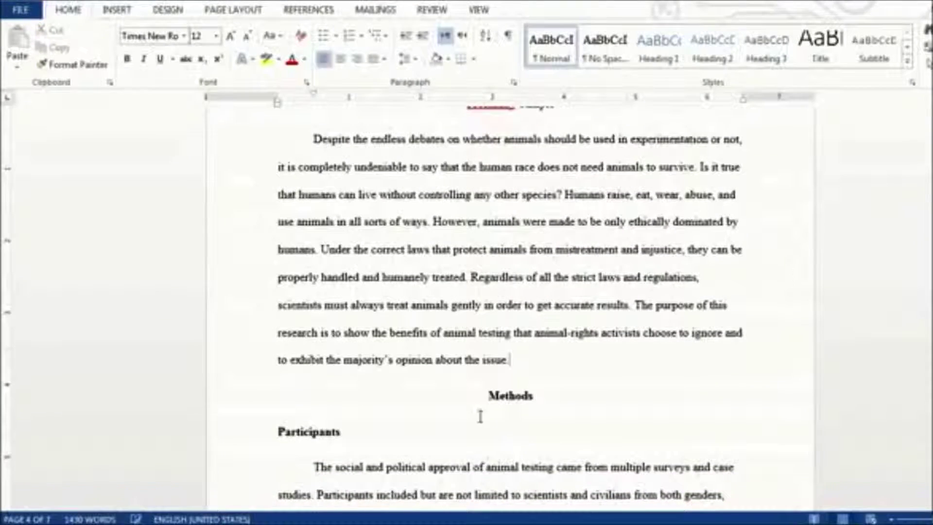
Scroll pages 3–4 to the Participants and Apparatus and Materials subsections and select the Participants heading
scroll(510, 311, down, 5)
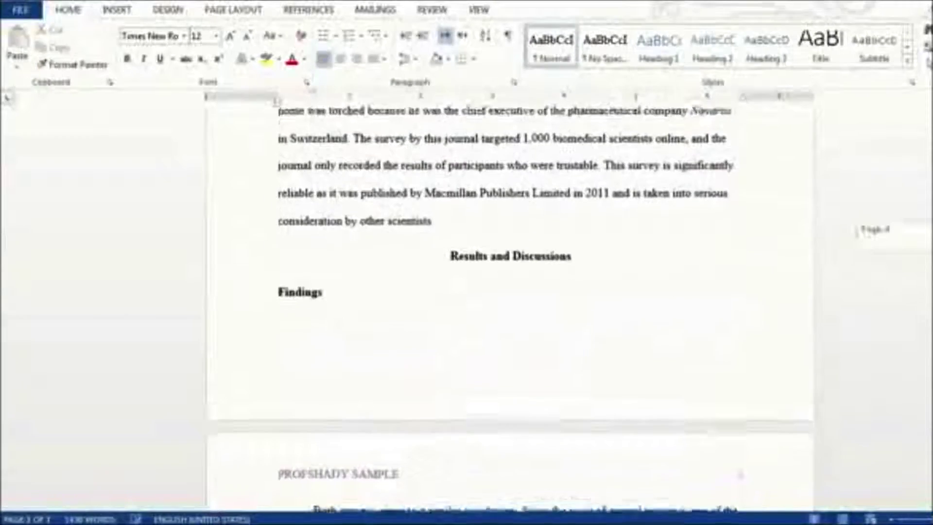
scroll(481, 319, down, 1)
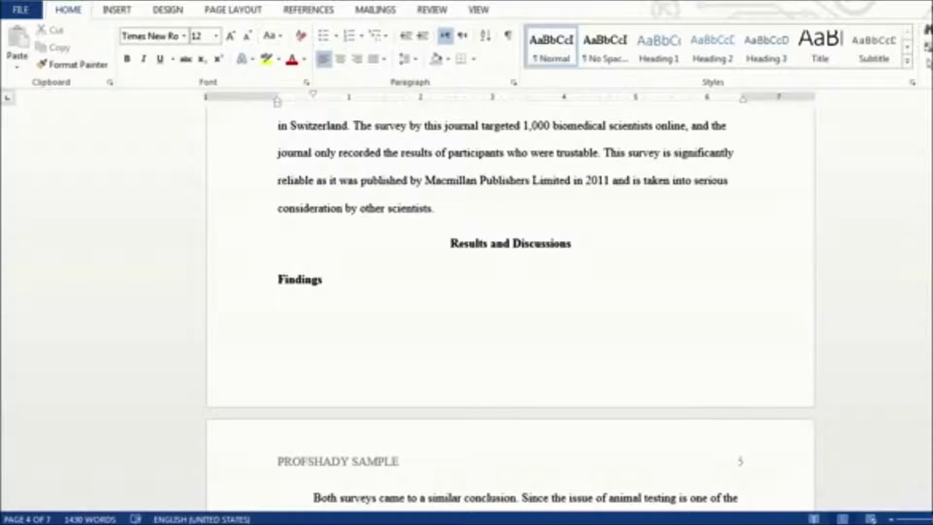
scroll(511, 301, up, 15)
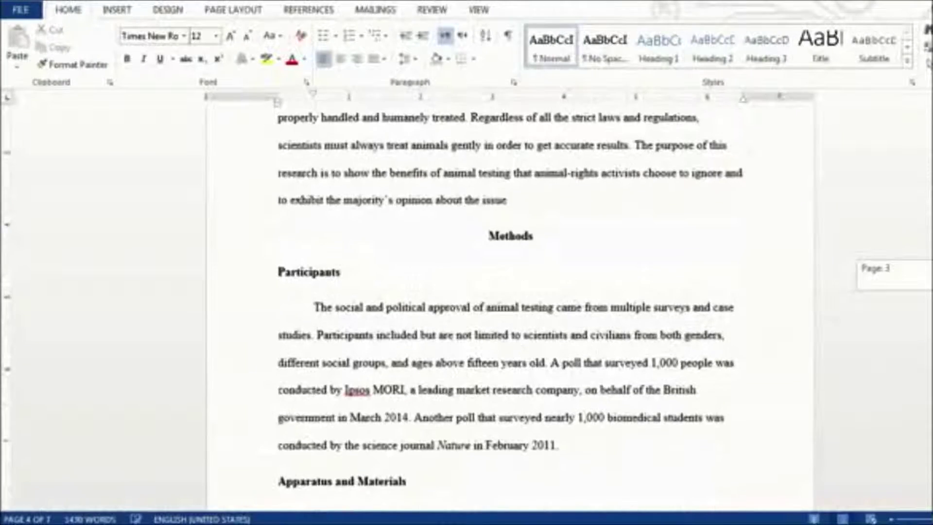
scroll(693, 247, down, 3)
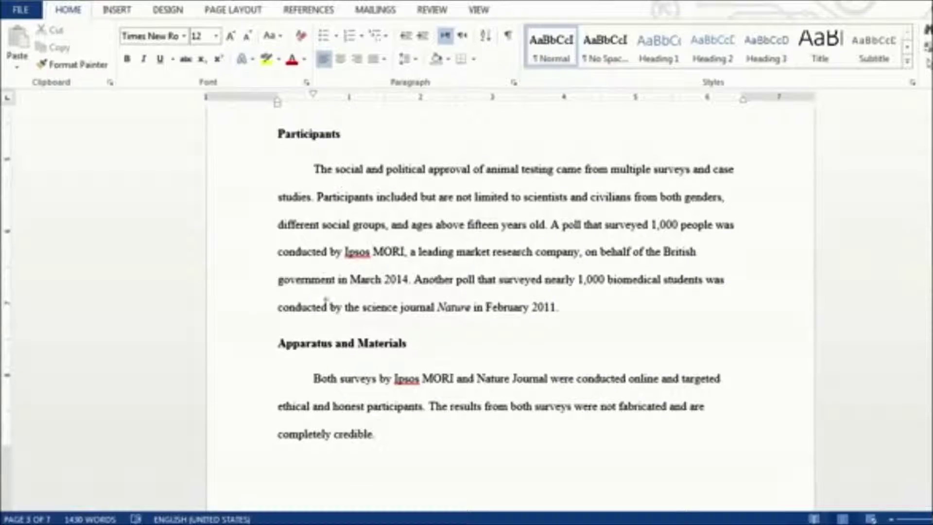
scroll(554, 332, down, 8)
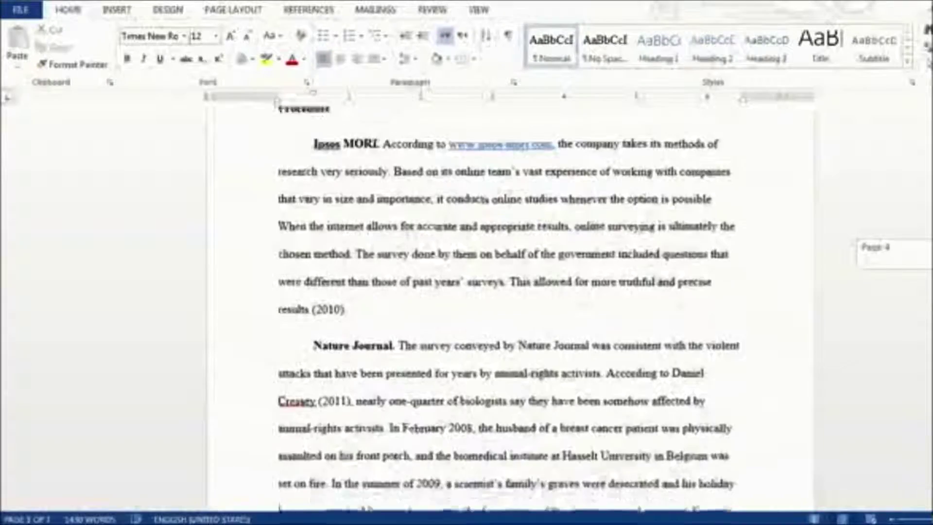
scroll(510, 302, up, 1)
scroll(510, 301, down, 8)
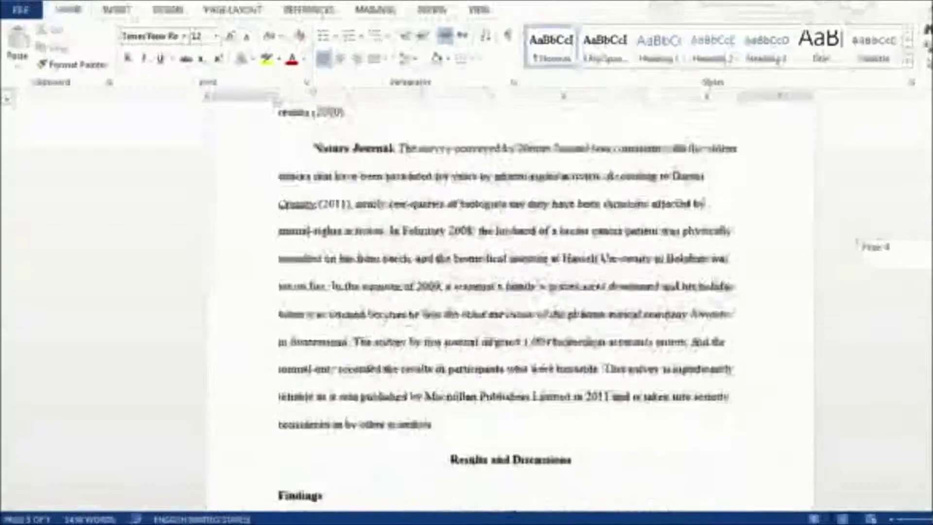
scroll(744, 231, up, 15)
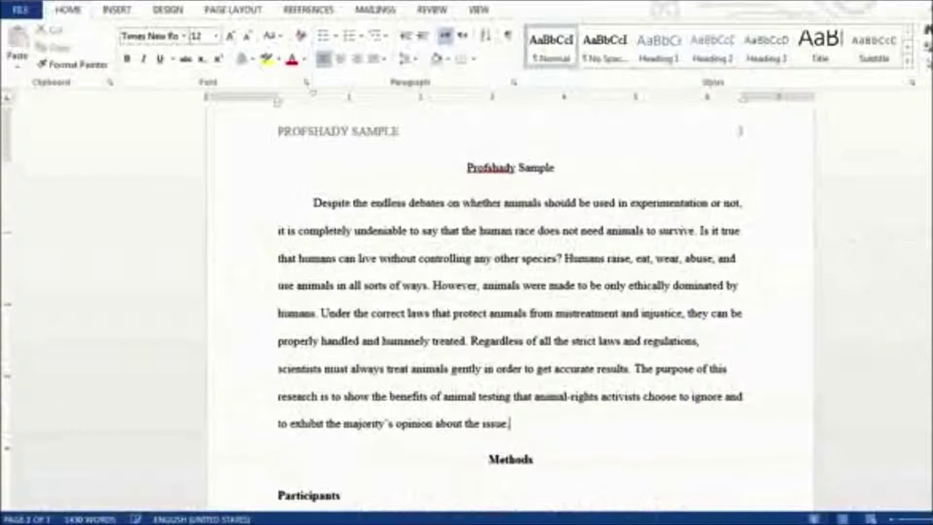
scroll(744, 230, down, 5)
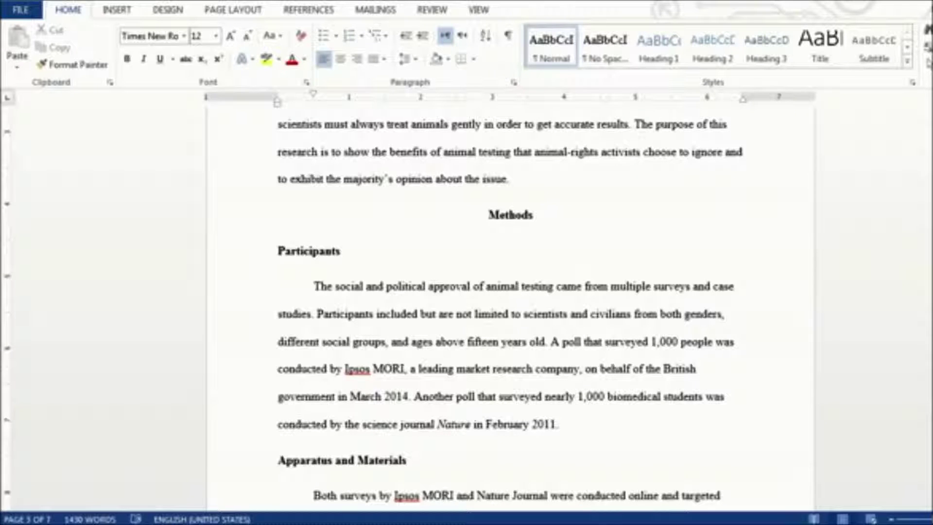
scroll(743, 170, up, 3)
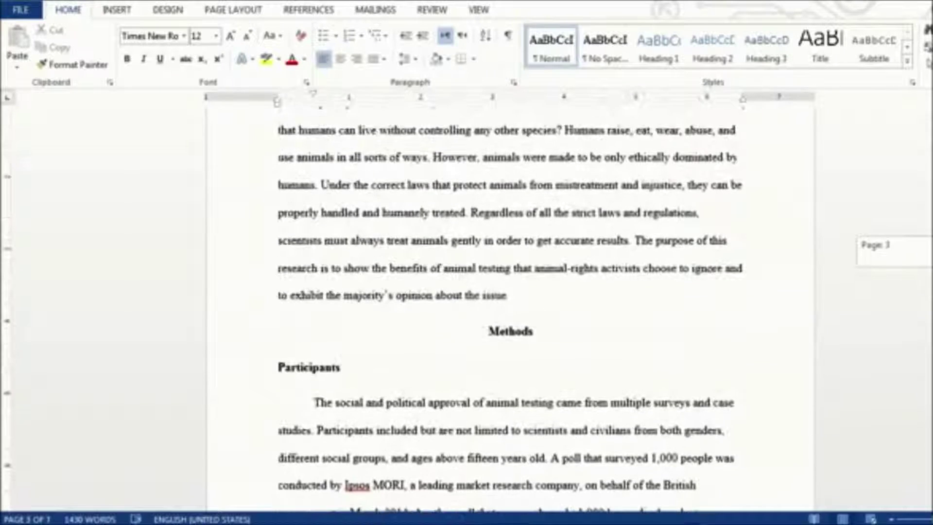
scroll(744, 169, down, 3)
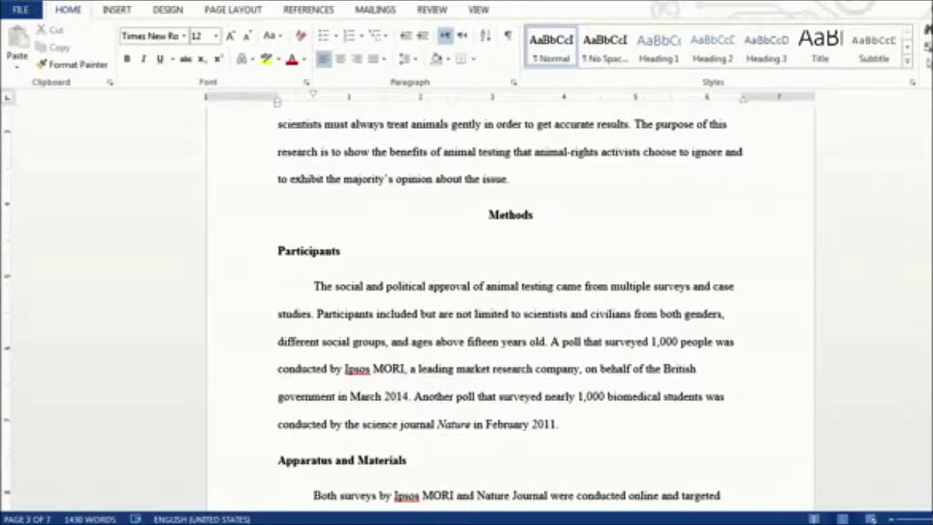
scroll(511, 301, down, 3)
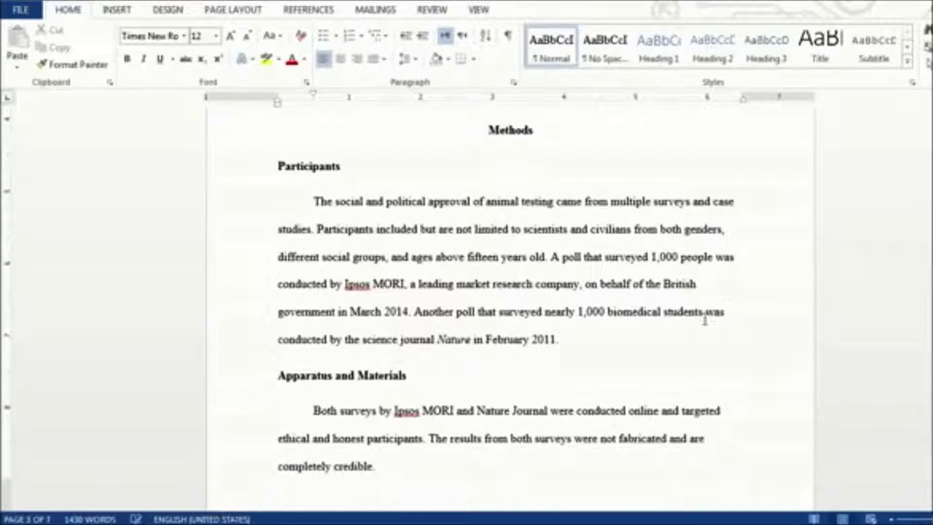
scroll(510, 291, down, 5)
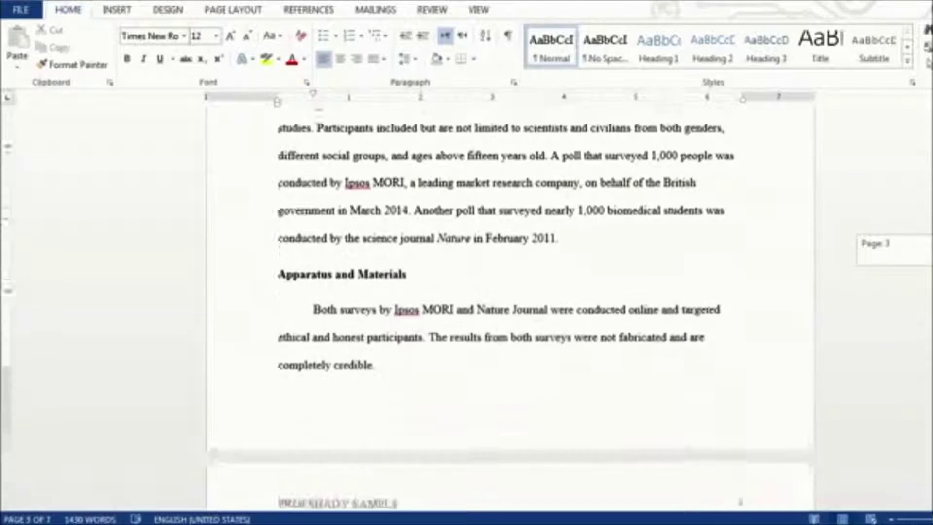
scroll(510, 291, up, 4)
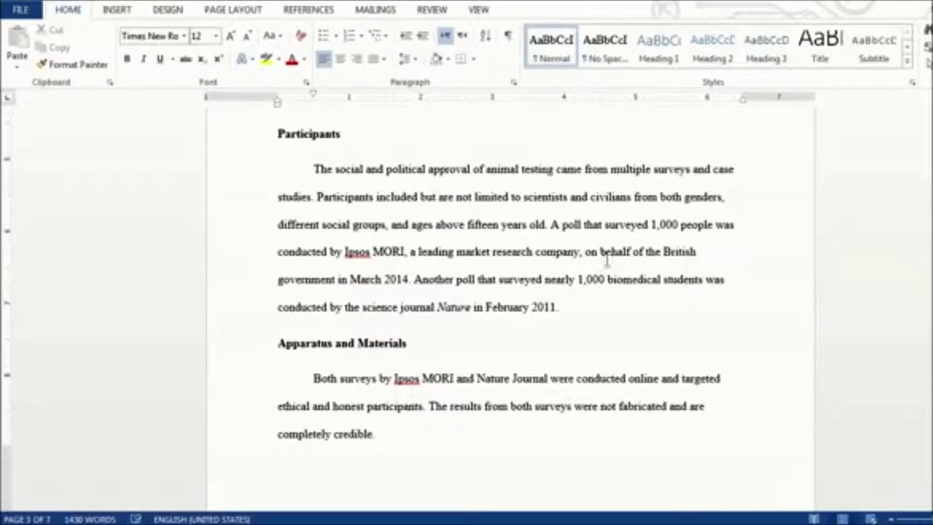
drag(281, 144, 352, 150)
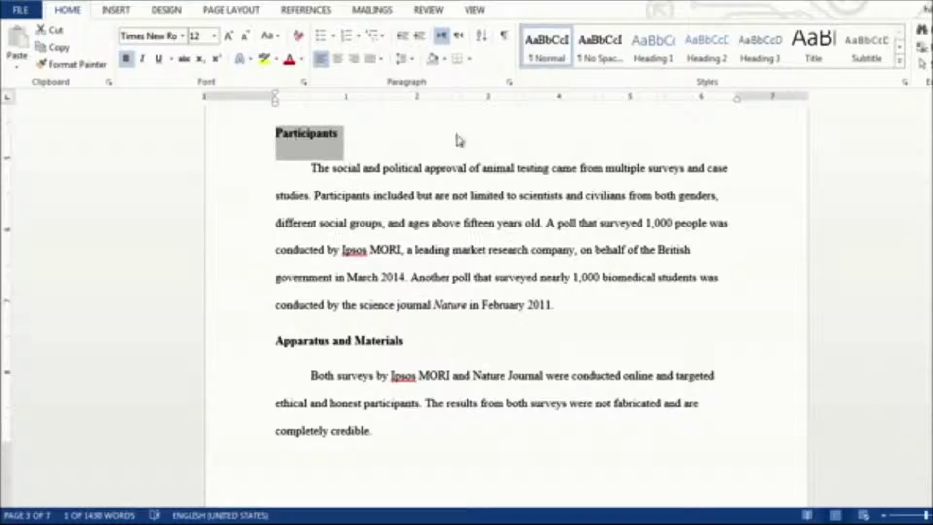
scroll(559, 243, up, 2)
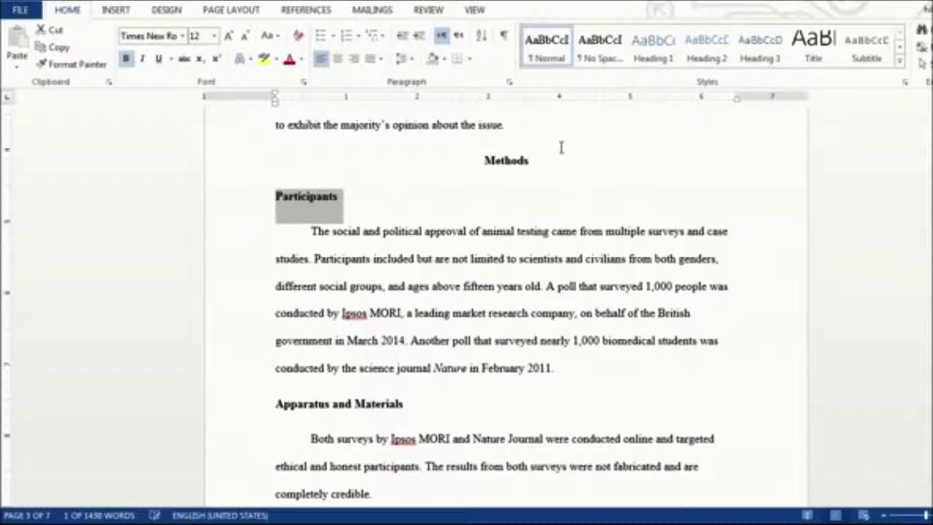
drag(462, 155, 529, 169)
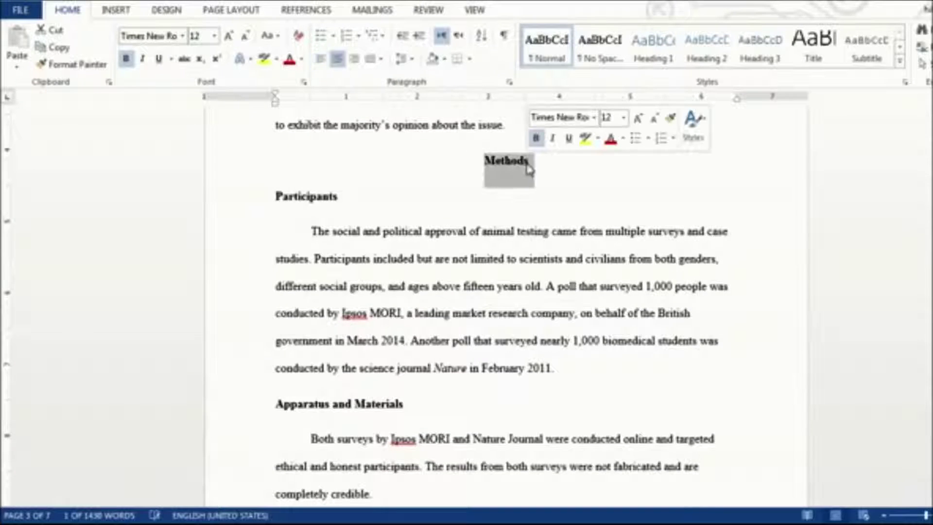
click(503, 167)
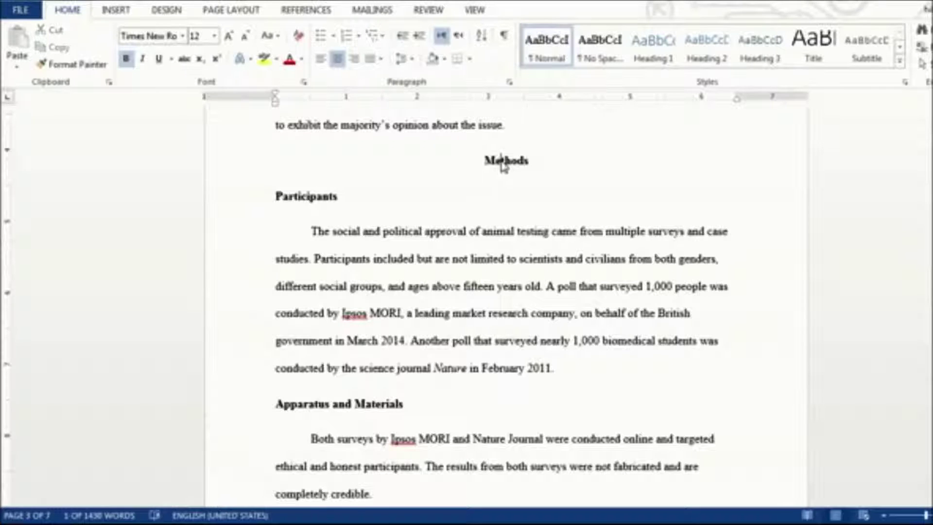
drag(489, 168, 494, 173)
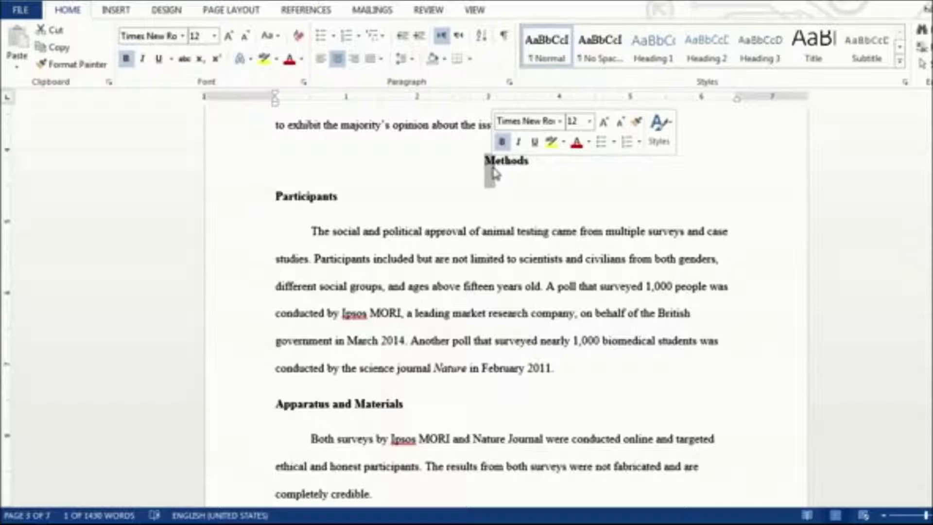
click(562, 173)
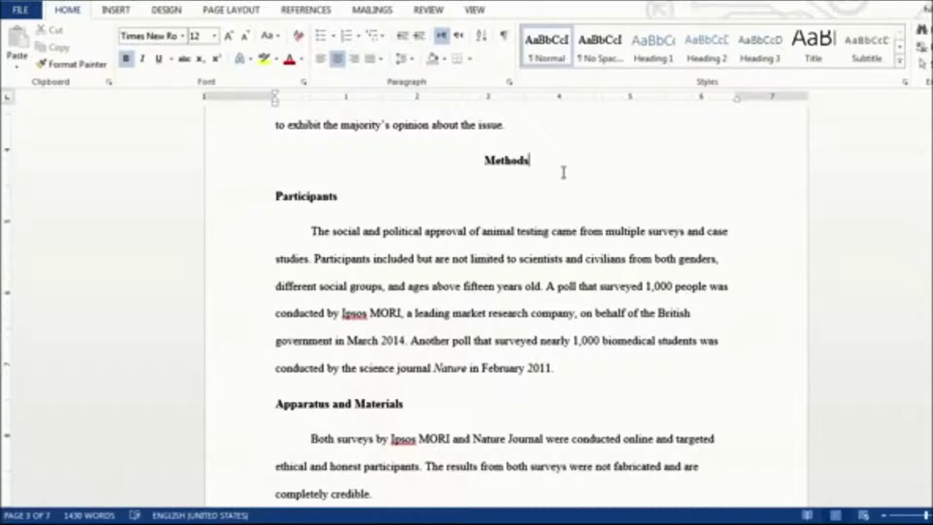
text(and a)
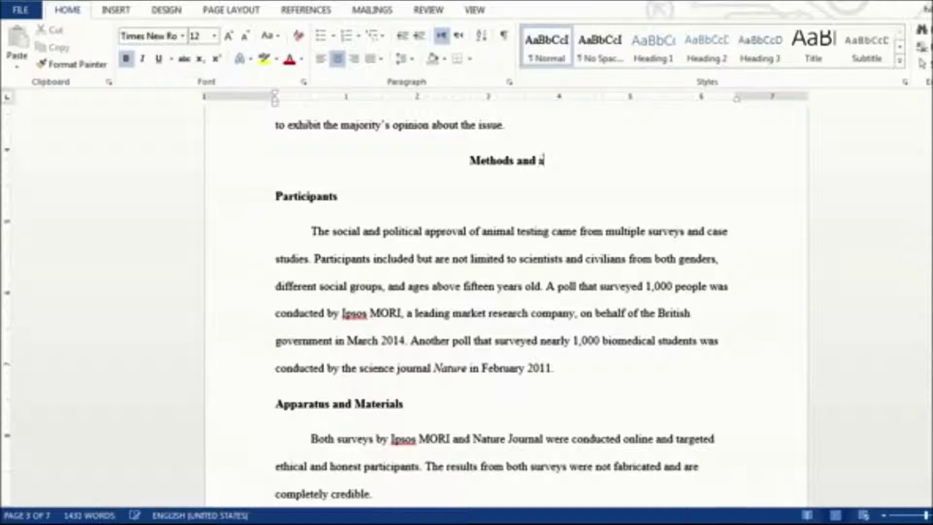
key(BackSpace)
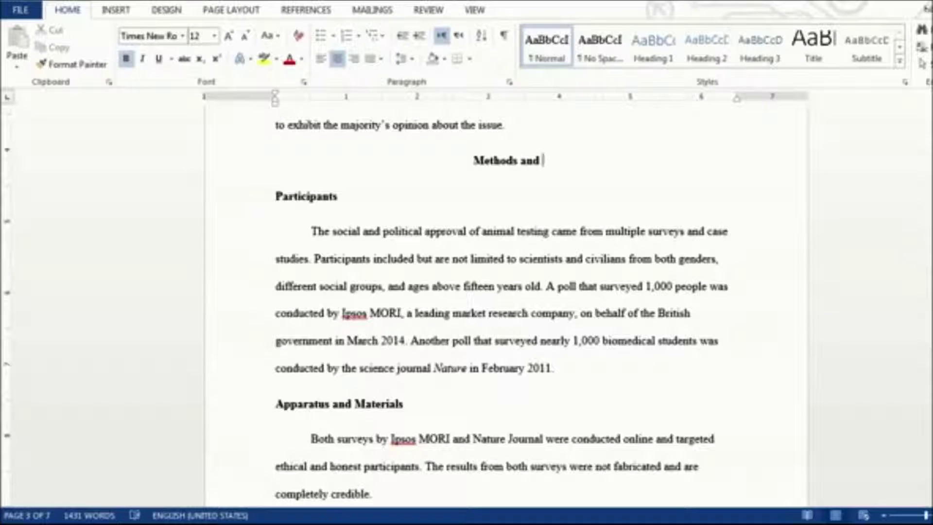
text(Ssmething)
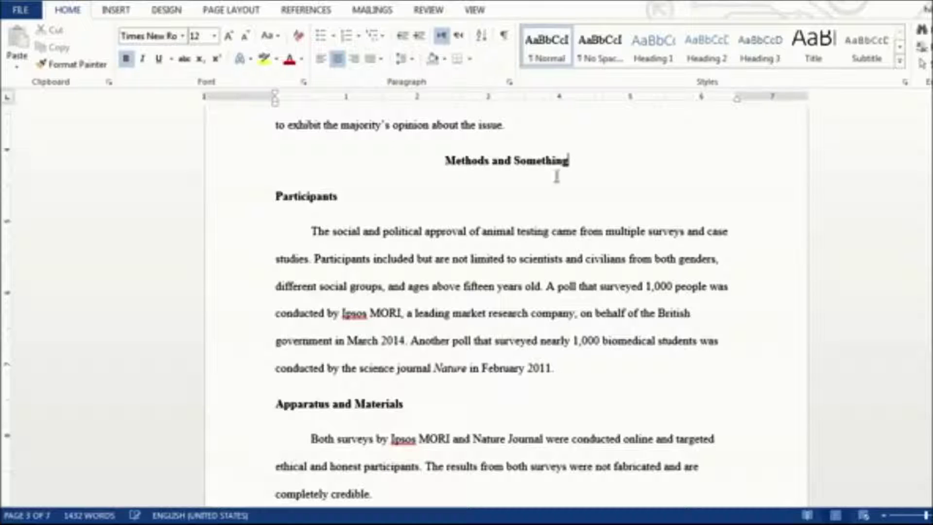
key(BackSpace)
key(BackSpace)
key(BackSpace)
key(BackSpace)
key(BackSpace)
key(BackSpace)
key(BackSpace)
key(BackSpace)
key(BackSpace)
key(BackSpace)
key(BackSpace)
key(BackSpace)
key(BackSpace)
key(BackSpace)
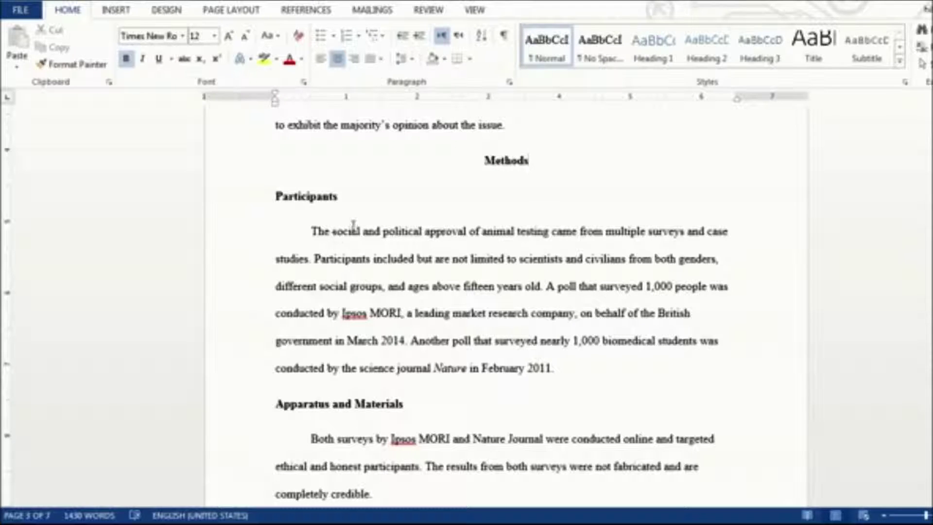
click(277, 197)
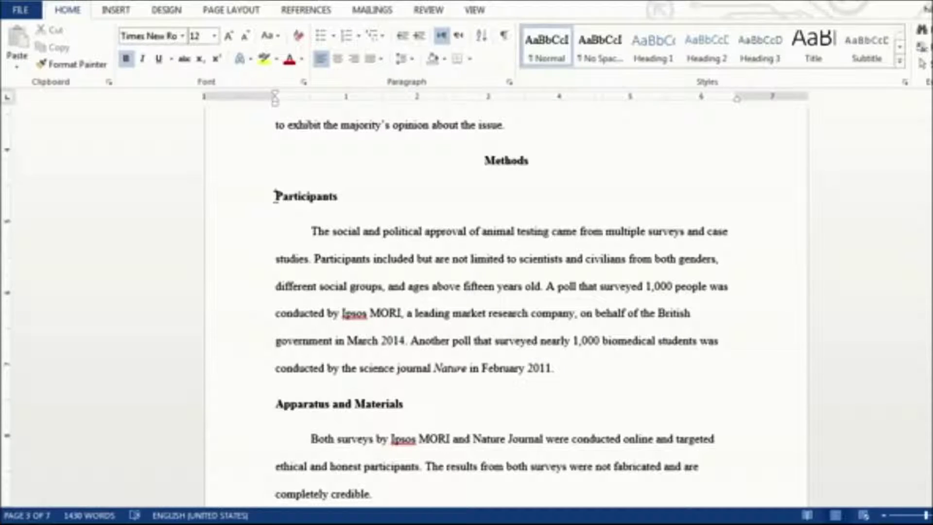
drag(275, 196, 338, 204)
click(339, 209)
drag(276, 402, 409, 421)
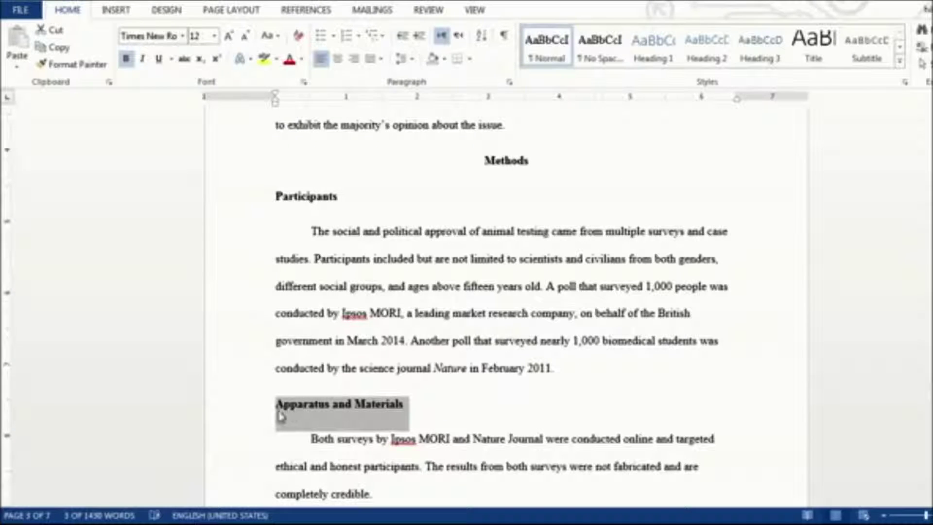
click(351, 413)
click(370, 193)
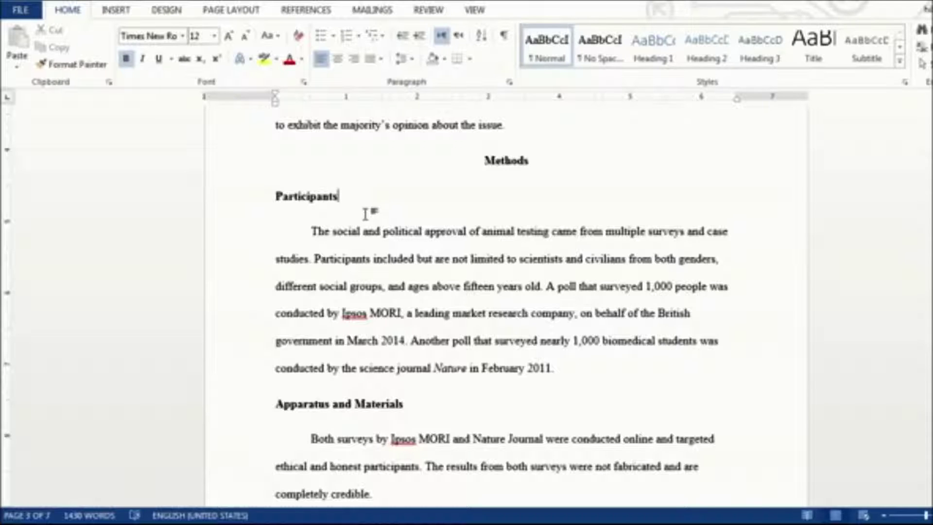
click(459, 275)
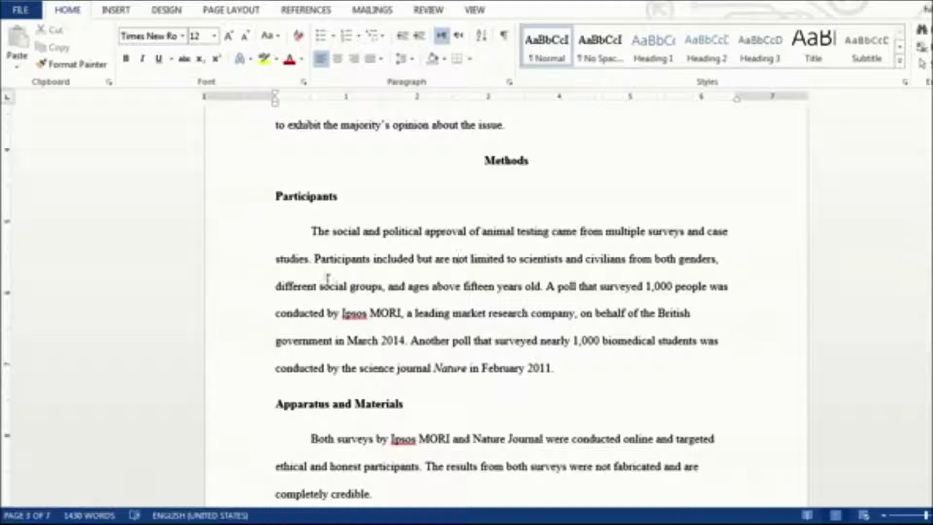
drag(315, 261, 567, 267)
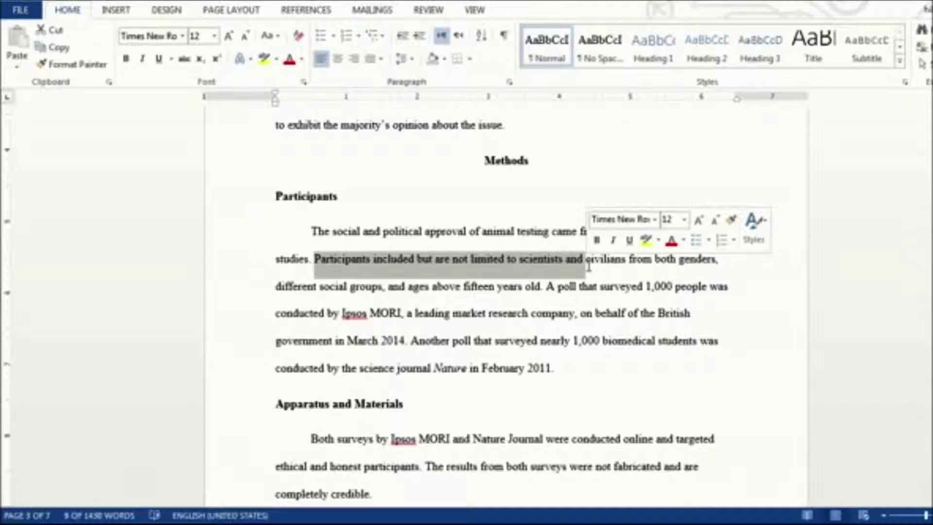
click(622, 263)
drag(275, 287, 382, 287)
click(534, 298)
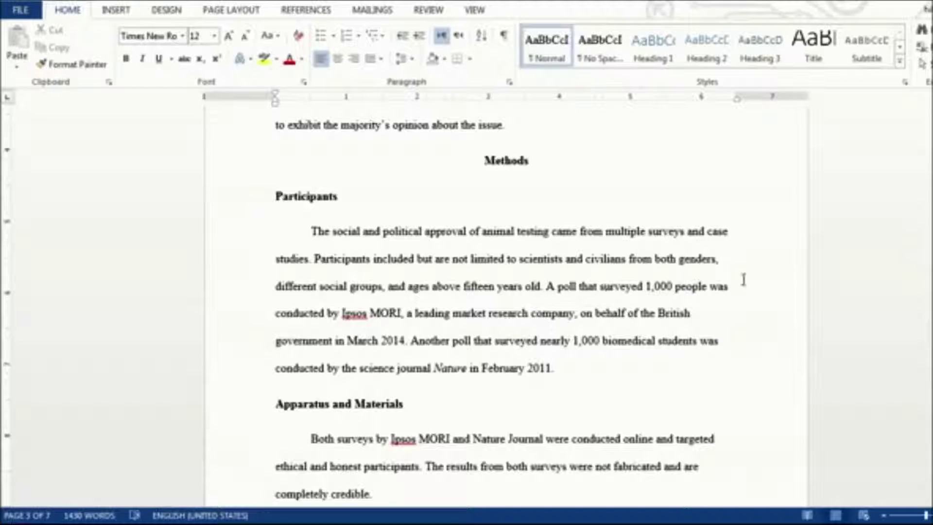
drag(929, 234, 928, 247)
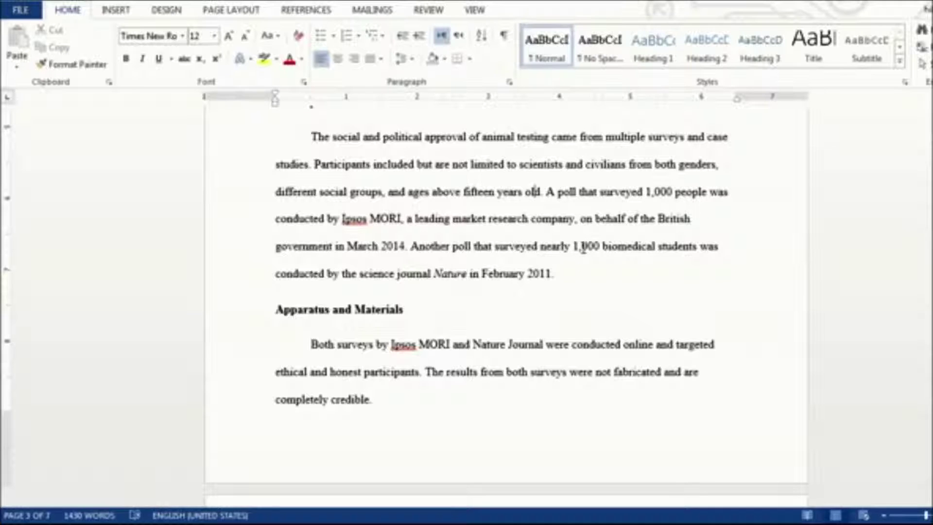
drag(482, 274, 555, 281)
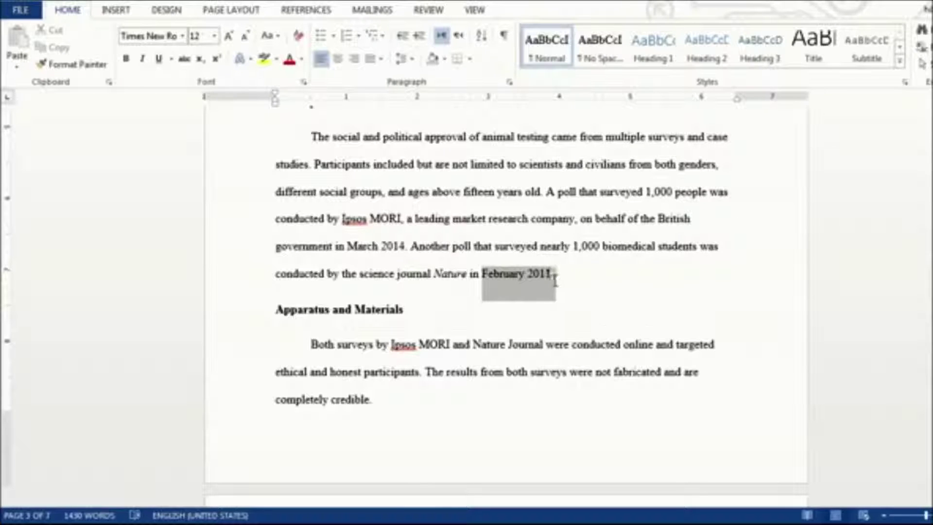
click(484, 278)
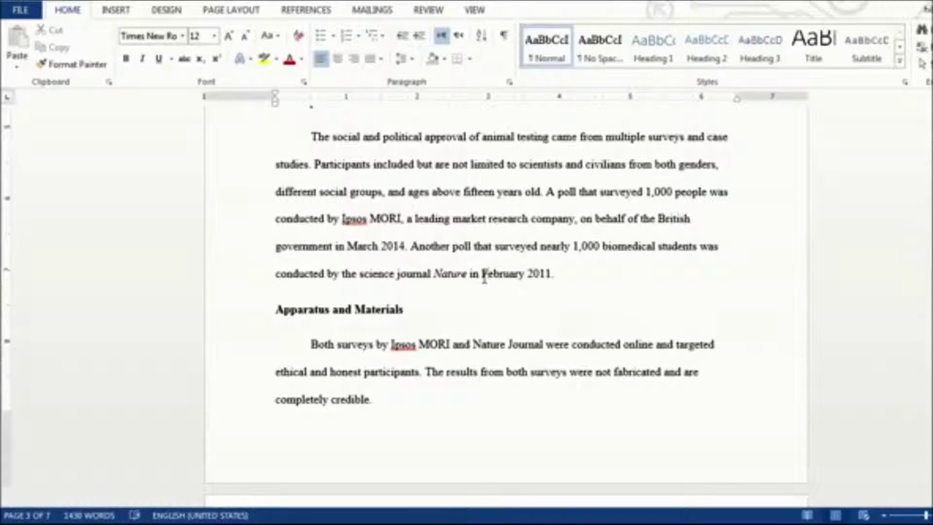
drag(483, 280, 345, 282)
click(514, 289)
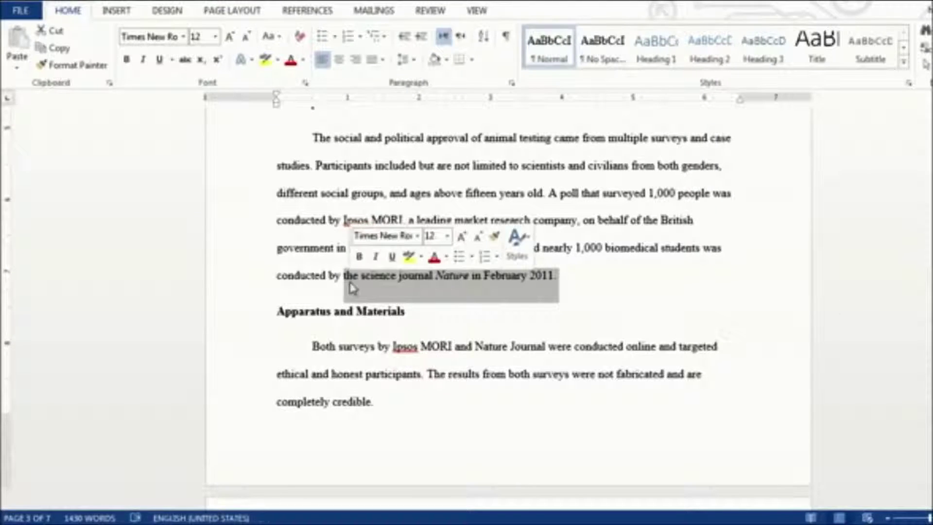
click(850, 315)
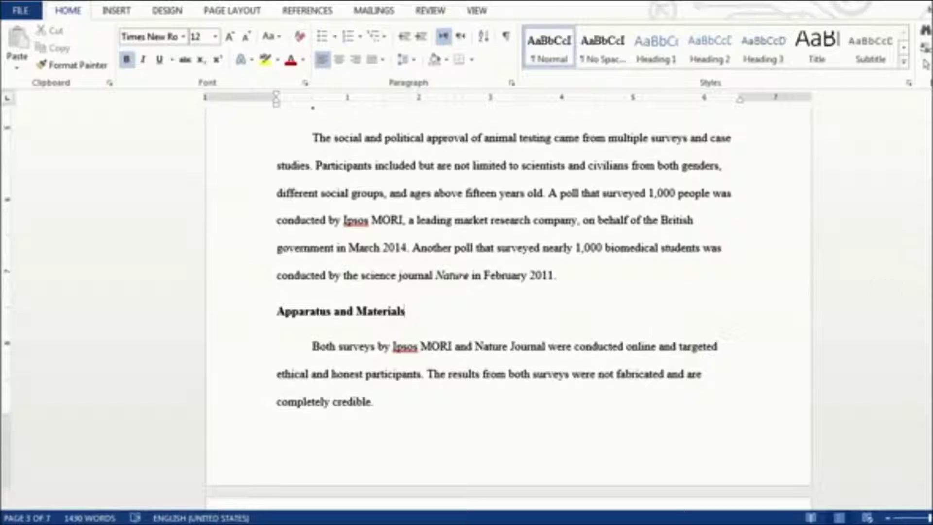
drag(929, 246, 929, 262)
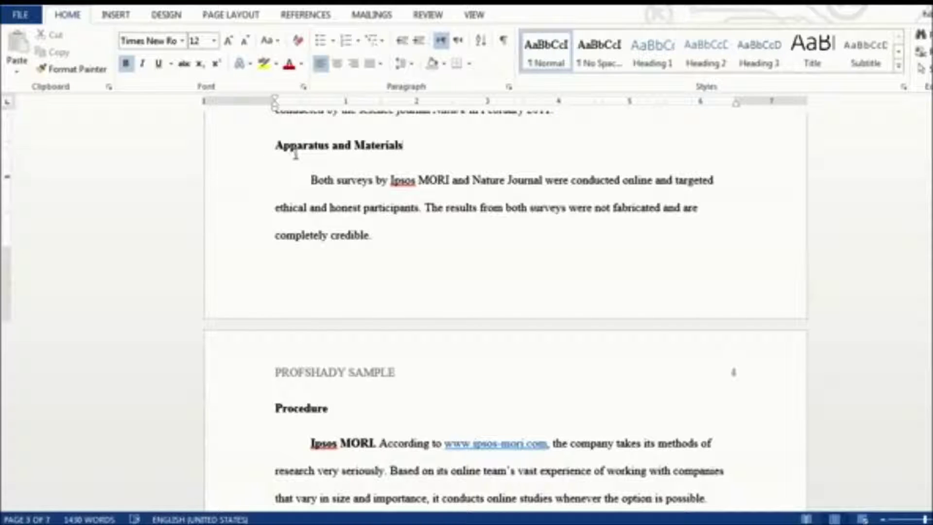
double_click(283, 145)
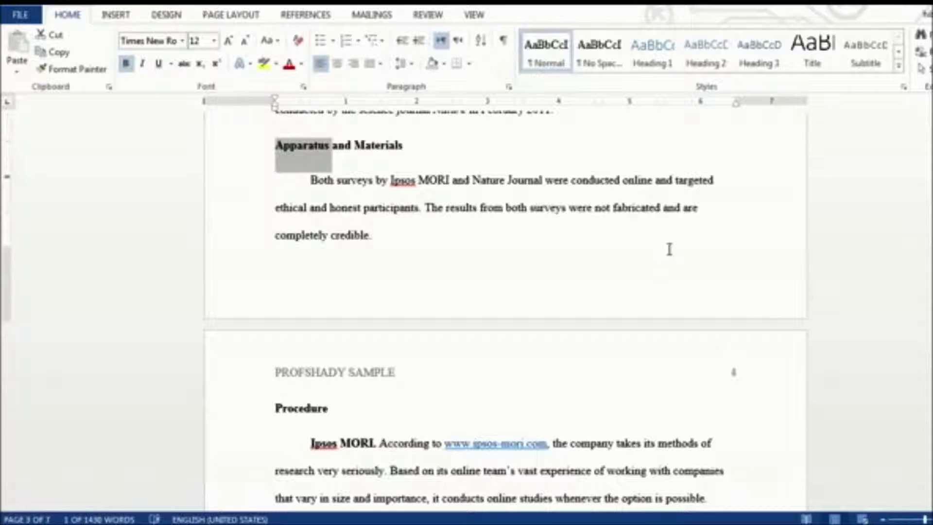
scroll(505, 316, down, 1)
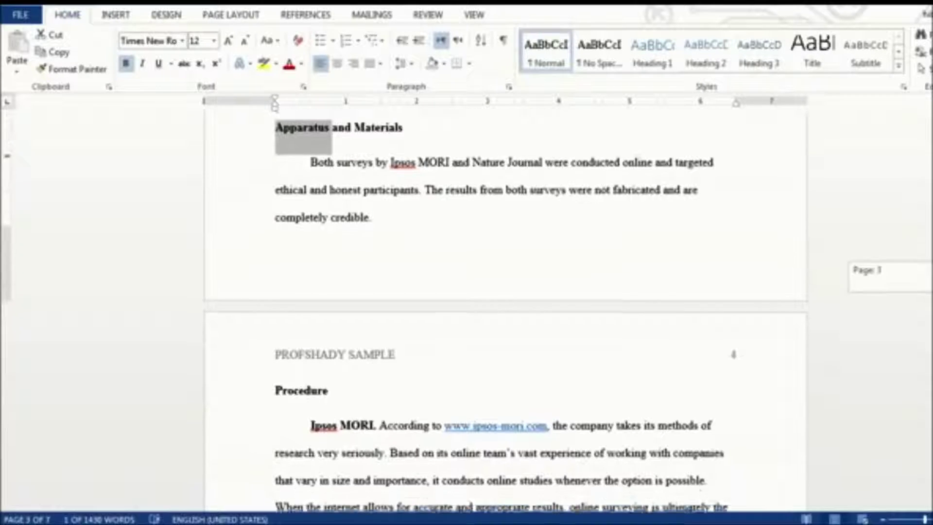
click(386, 229)
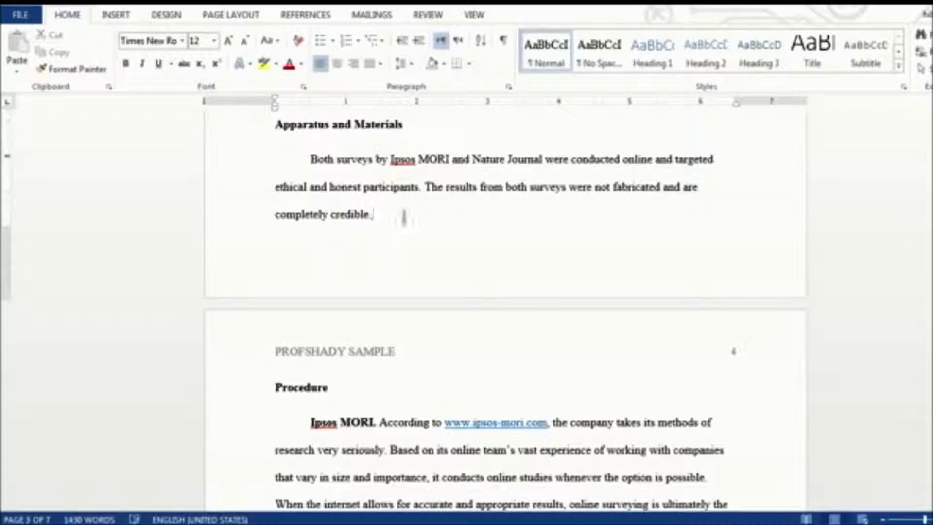
drag(527, 190, 554, 191)
click(775, 210)
scroll(506, 311, up, 2)
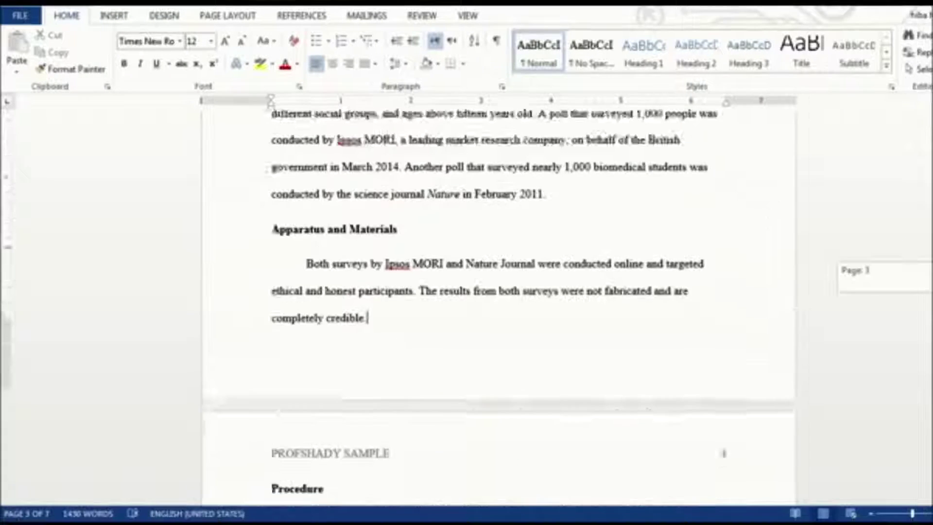
scroll(506, 311, down, 5)
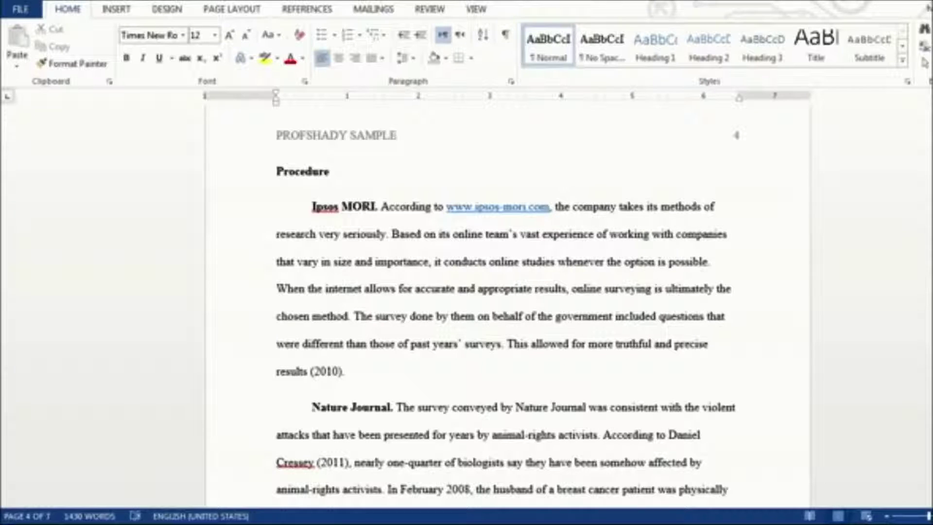
scroll(535, 291, down, 2)
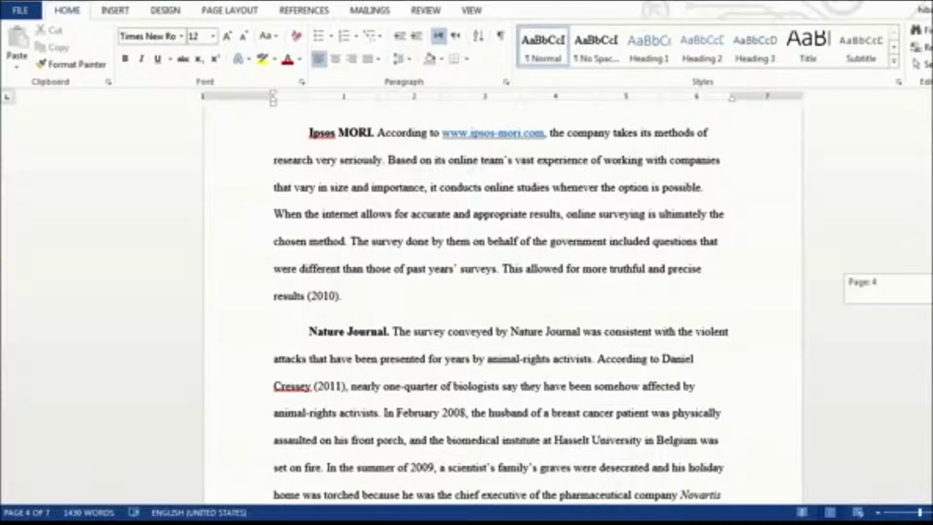
scroll(535, 292, up, 1)
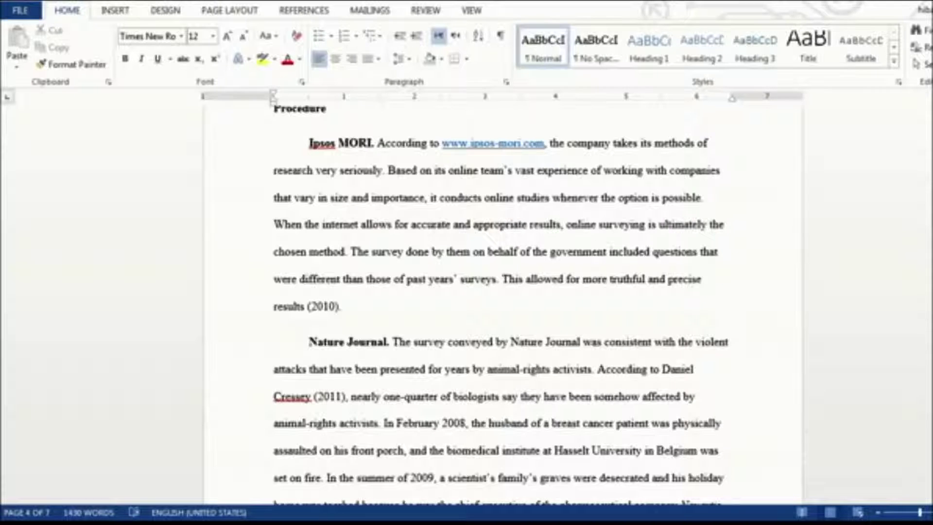
scroll(500, 306, down, 2)
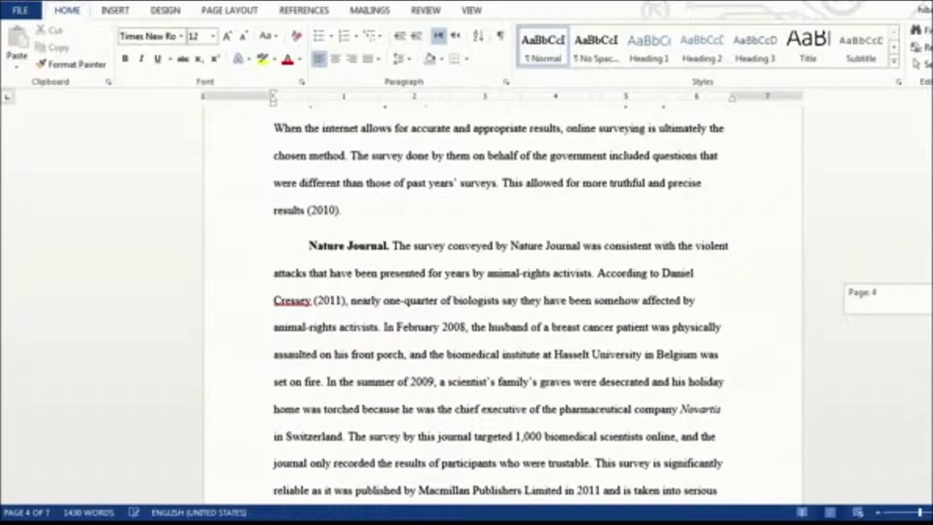
scroll(501, 306, up, 1)
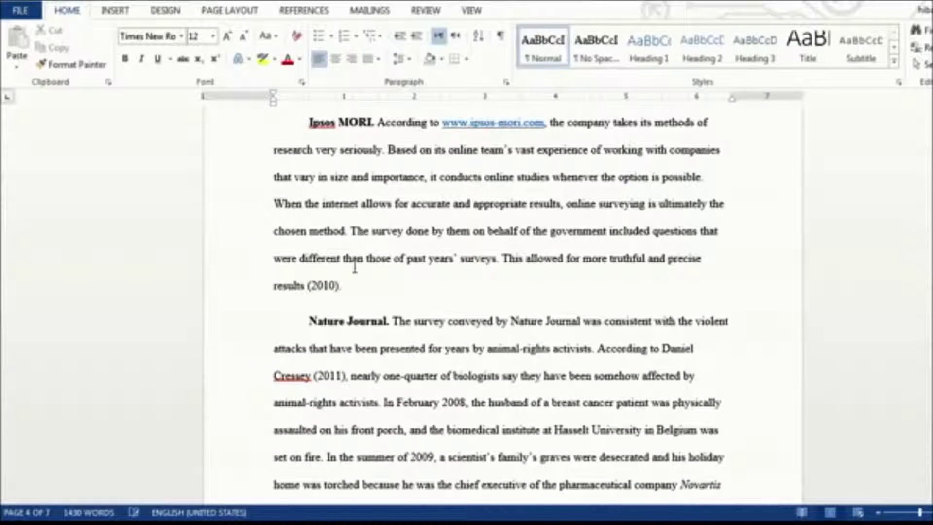
drag(308, 287, 334, 287)
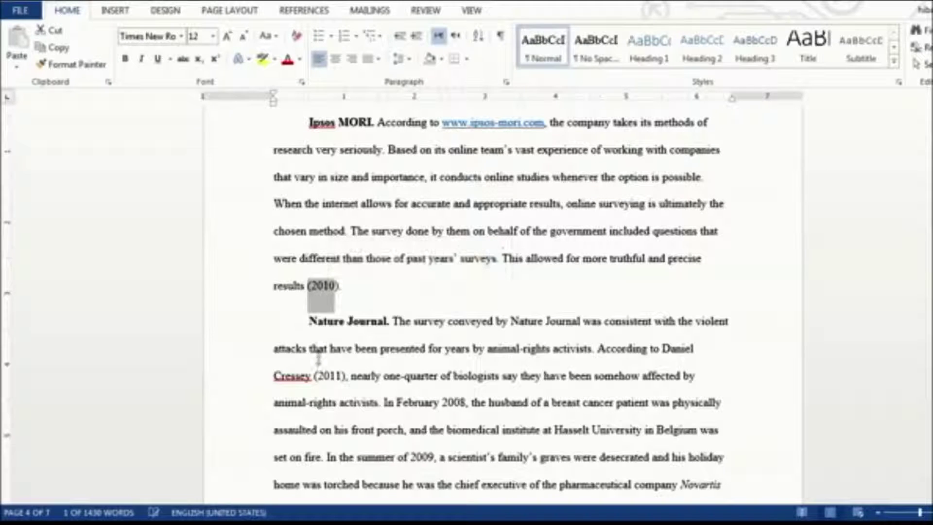
drag(314, 375, 374, 378)
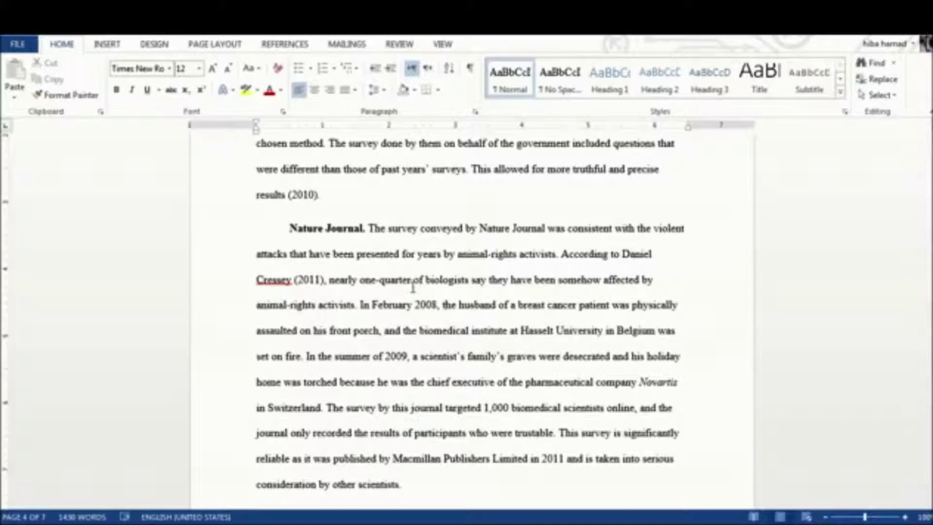
Scroll past the Nature Journal paragraph and put the caret at the end of the Findings heading
click(611, 316)
scroll(865, 336, down, 1)
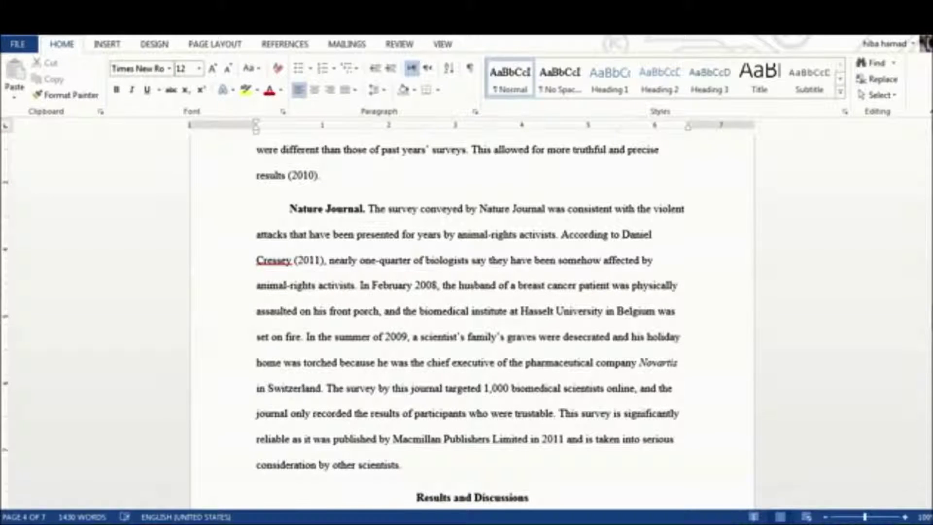
scroll(865, 335, down, 1)
scroll(864, 336, down, 5)
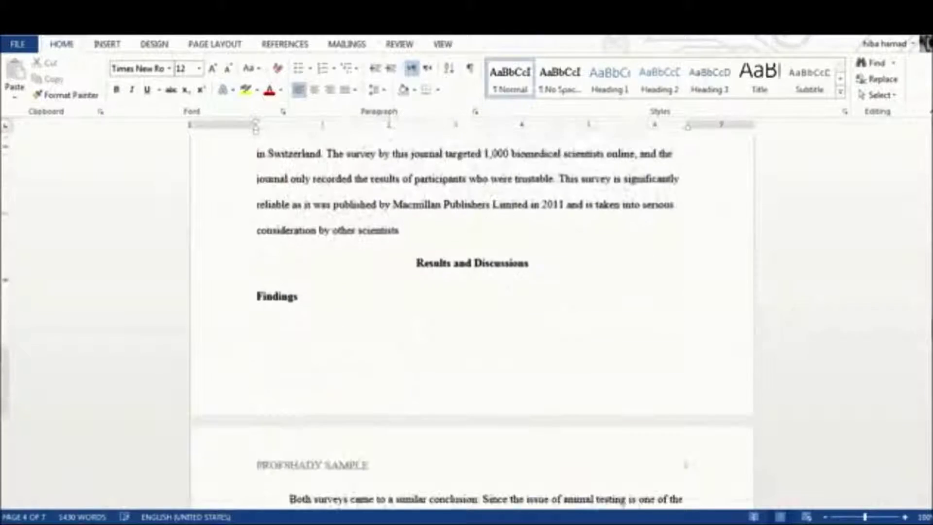
click(297, 199)
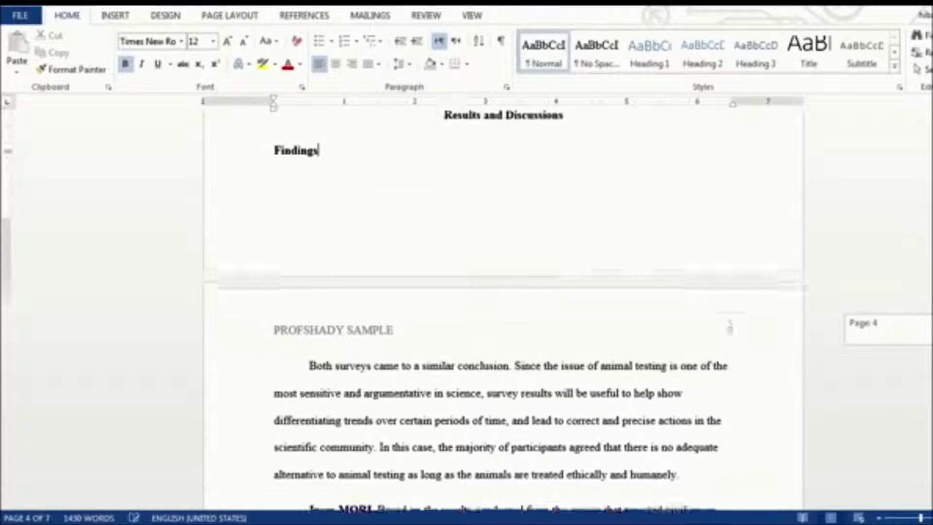
scroll(510, 183, up, 1)
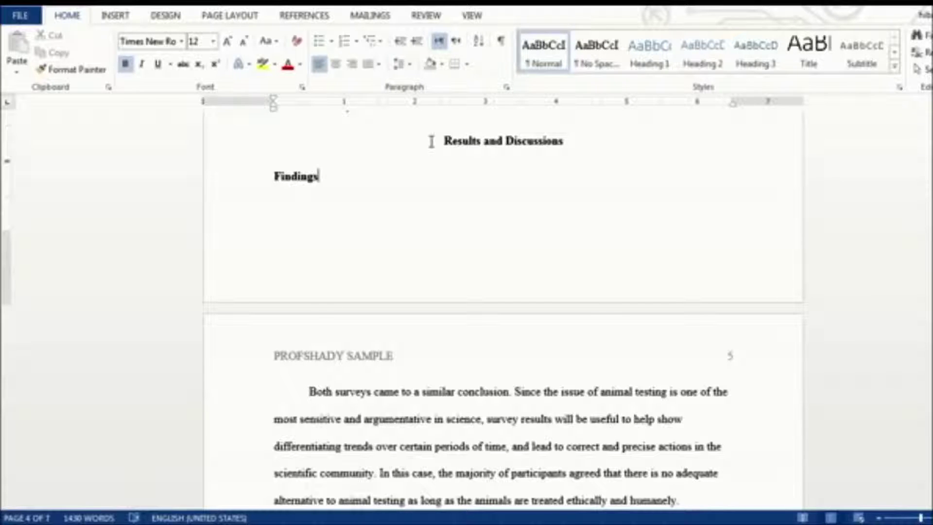
scroll(431, 142, down, 1)
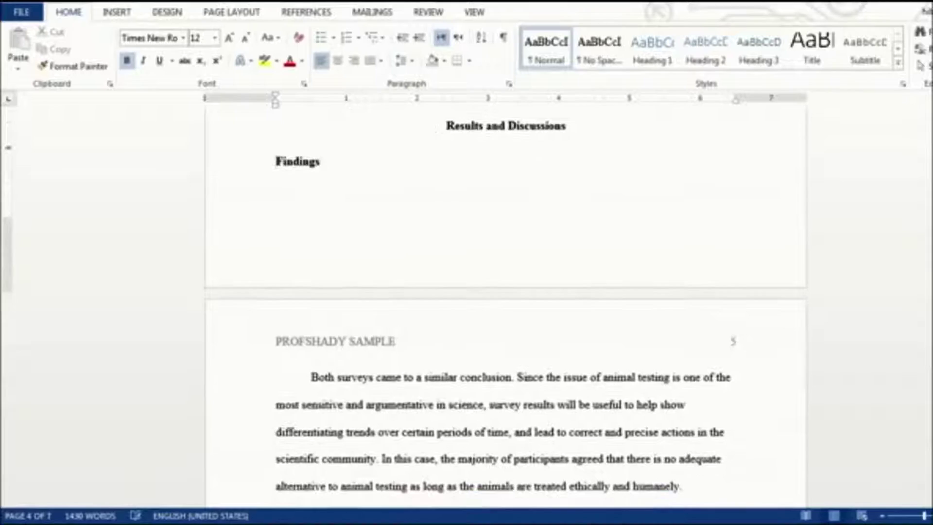
click(269, 189)
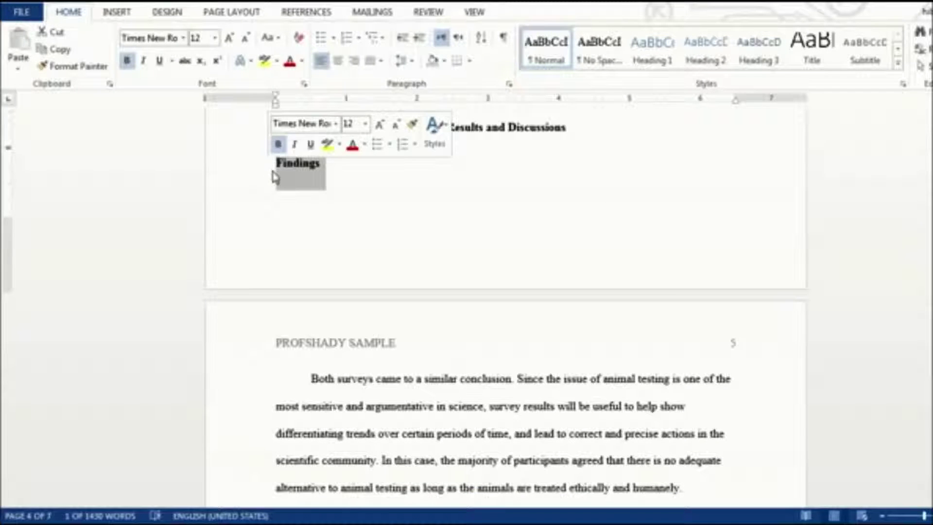
click(275, 161)
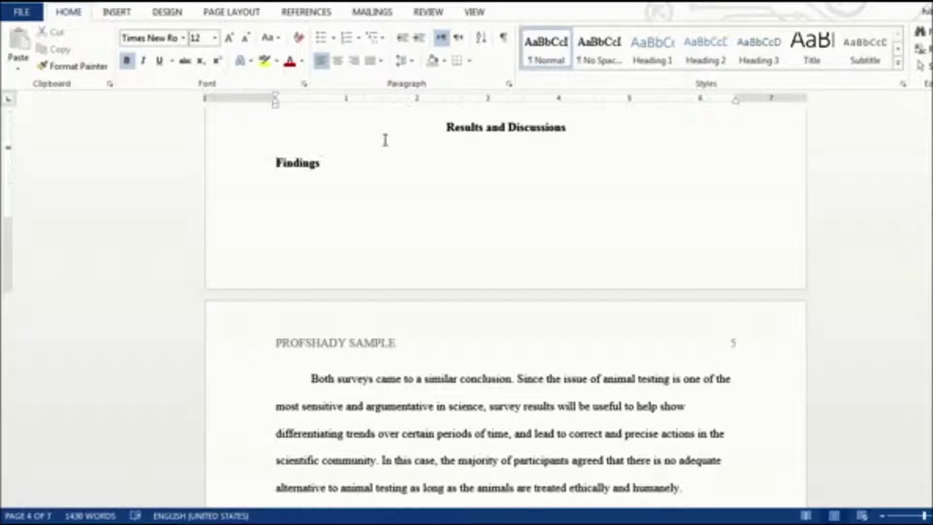
click(474, 135)
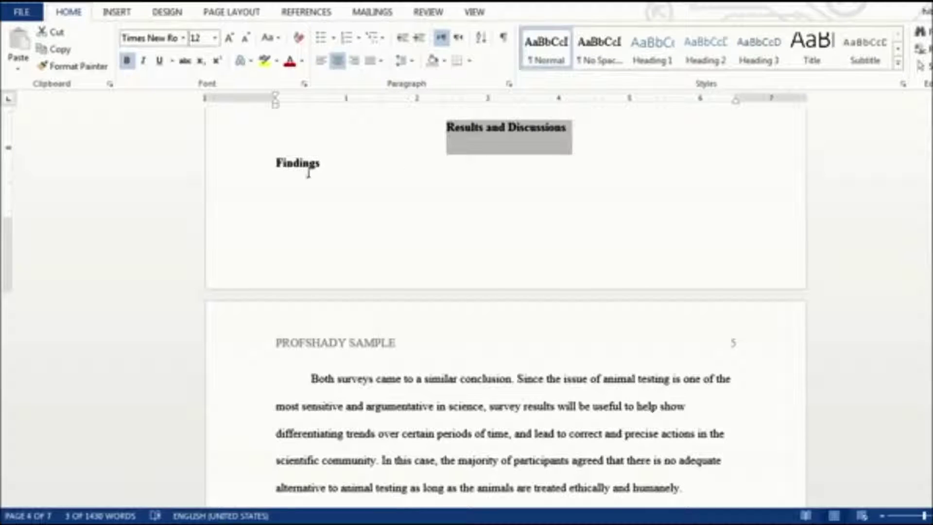
click(297, 173)
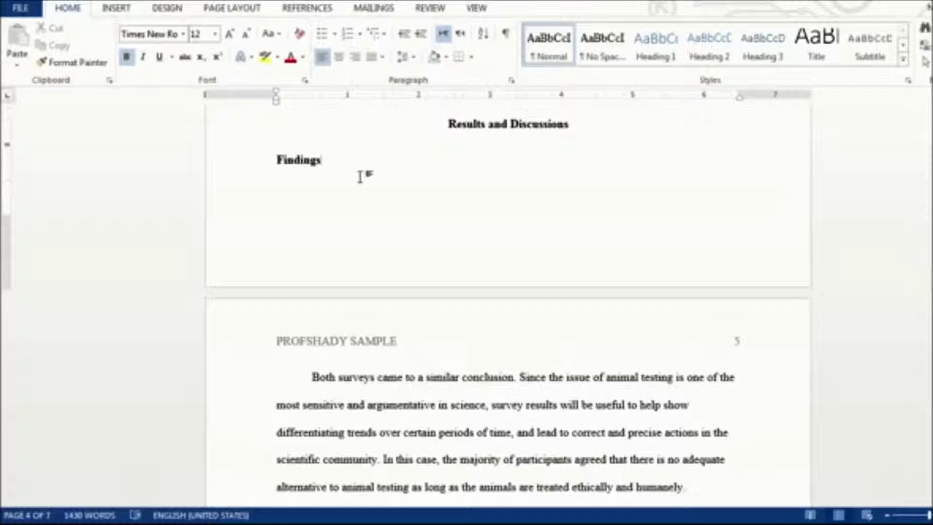
key(Down)
key(Down)
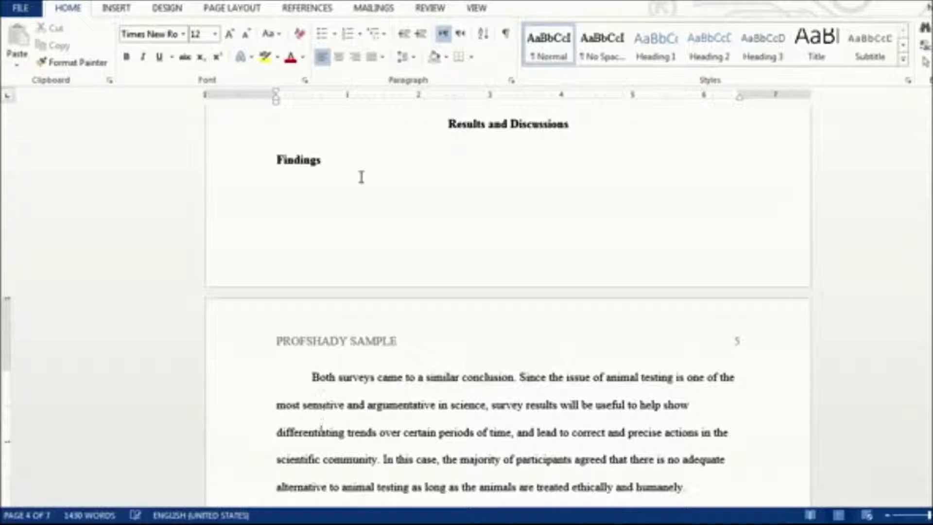
Read down the Ipsos MORI paragraph, highlighting the sentence 'Both surveys came to a similar conclusion'
key(Down)
key(Down)
key(Down)
key(Down)
key(Down)
key(Down)
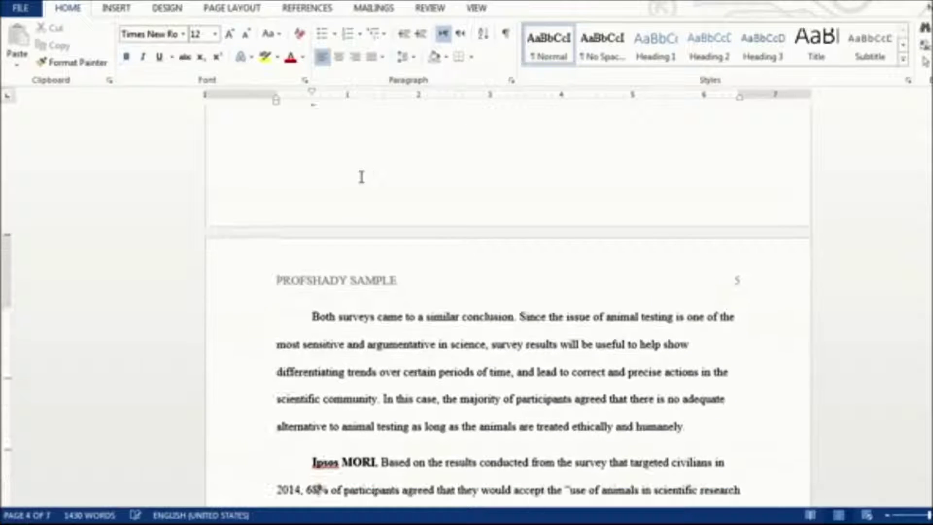
key(Down)
key(Down)
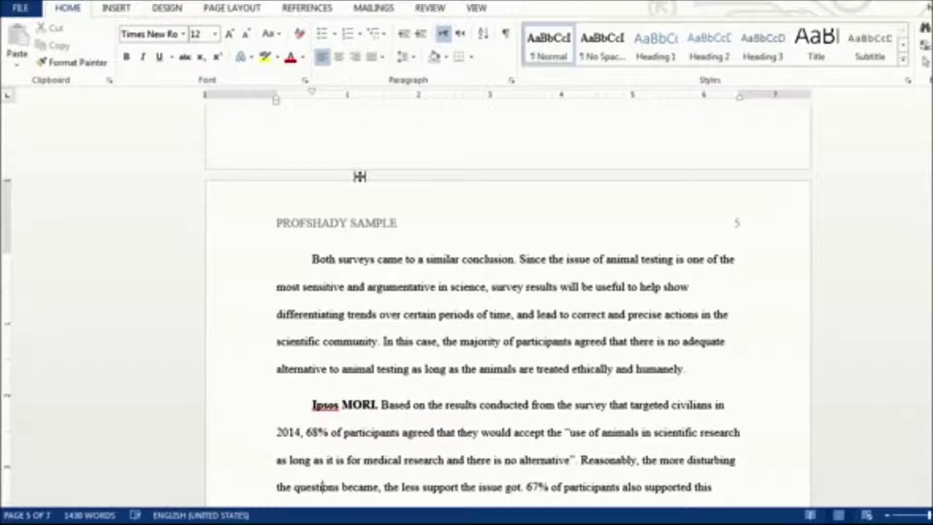
key(Down)
drag(292, 204, 622, 270)
click(621, 266)
key(Down)
key(Down)
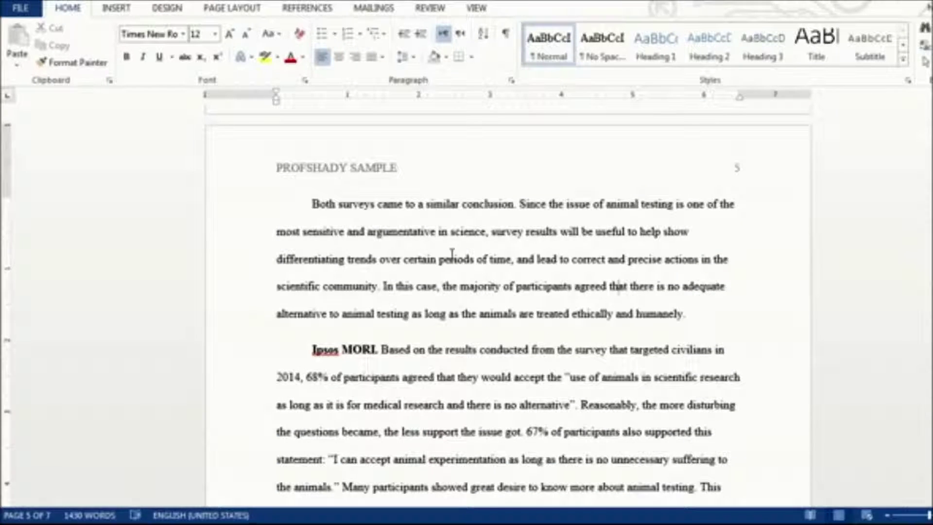
drag(275, 208, 513, 214)
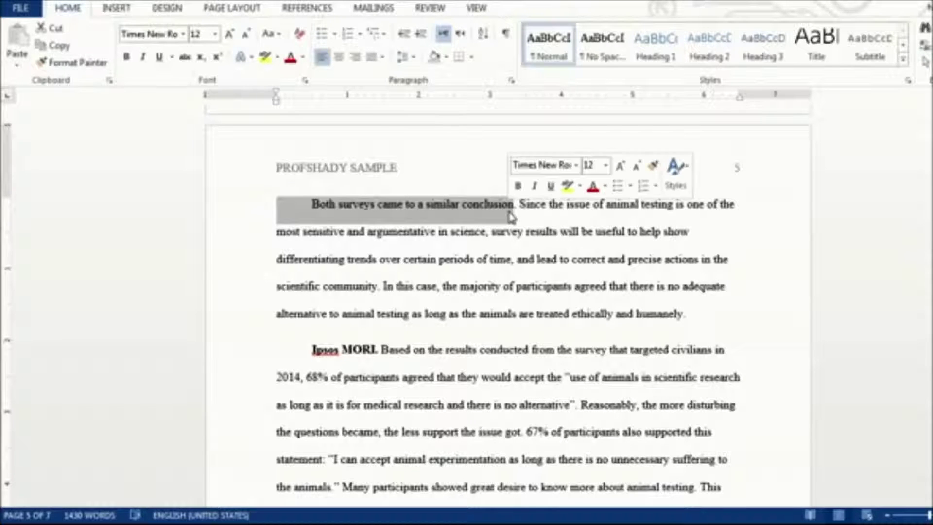
click(510, 217)
key(Down)
key(Down)
key(Down)
key(Down)
key(Down)
key(Down)
key(Down)
key(Down)
key(Down)
key(Down)
key(Down)
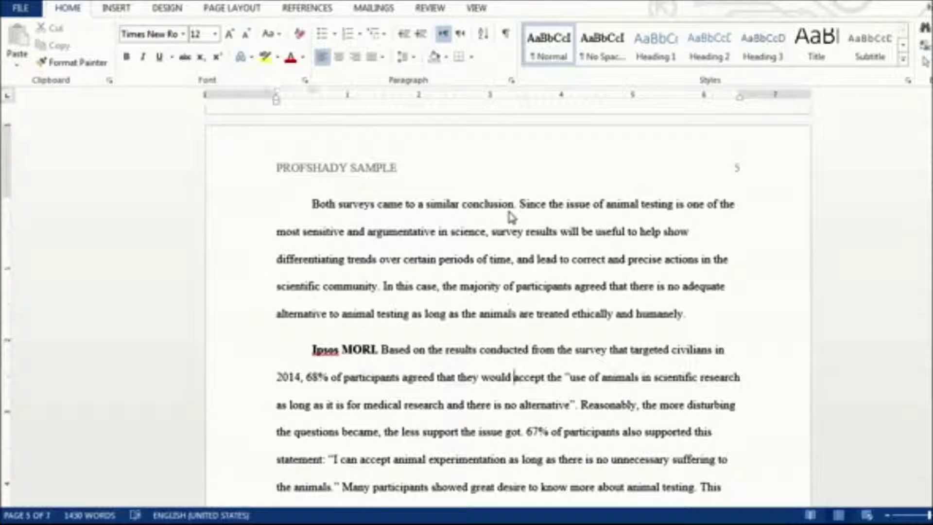
Move into the Nature Journal paragraph, highlighting the 67% figure and the quoted animal-experimentation sentence
key(Down)
key(Down)
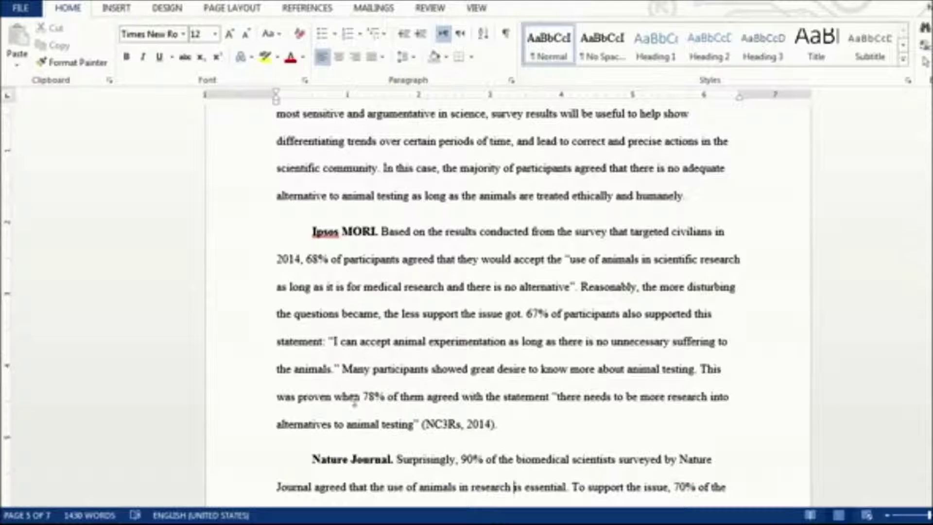
key(Down)
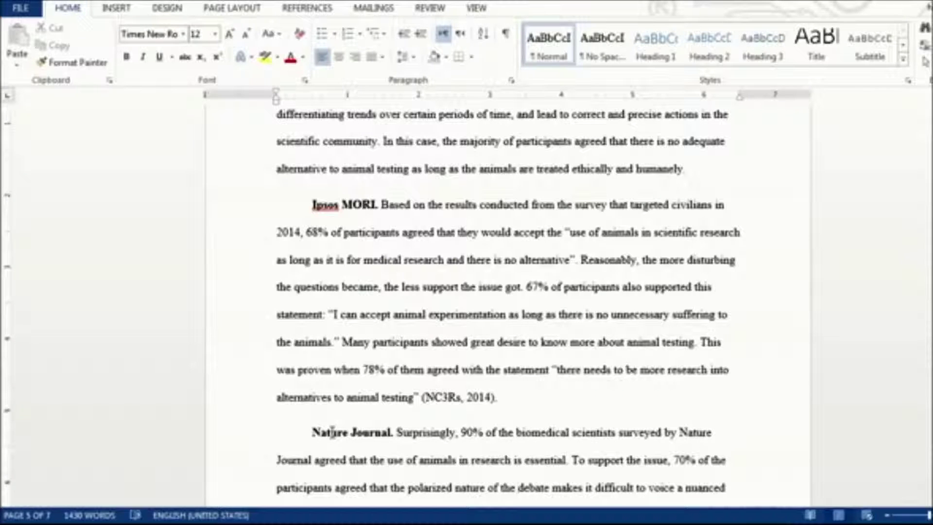
double_click(530, 286)
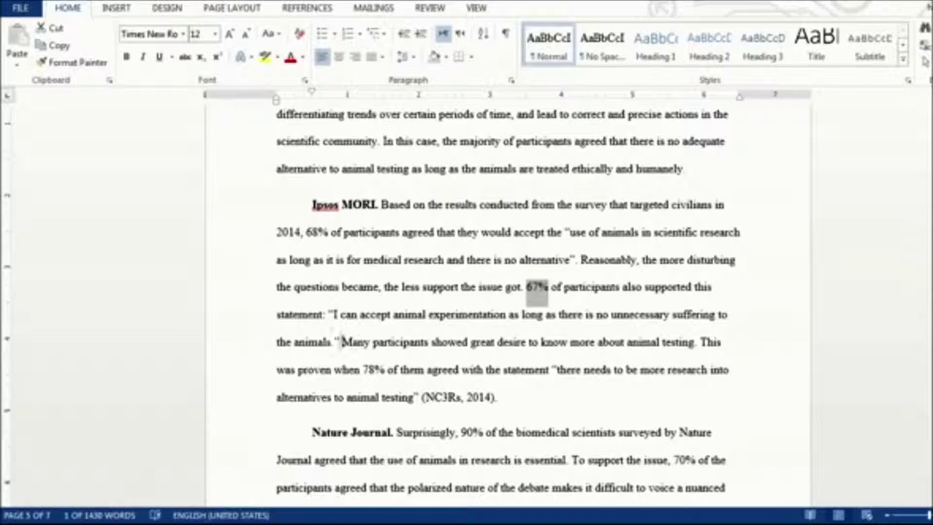
drag(341, 342, 330, 314)
click(389, 351)
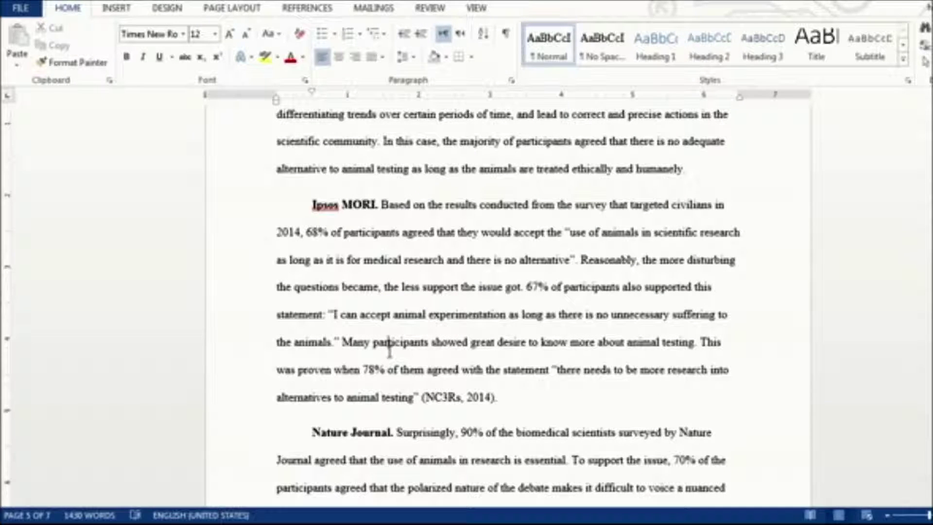
Continue onto page 6, highlighting 'Unexpectedly', until the Conclusion heading comes into view
key(Down)
key(Down)
key(Down)
key(Down)
key(Down)
key(Down)
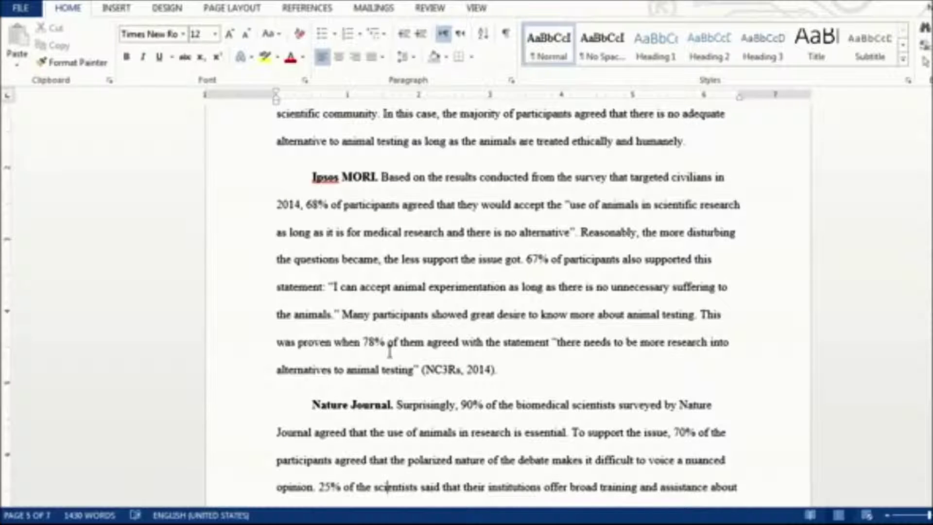
key(Down)
key(Down)
key(Down)
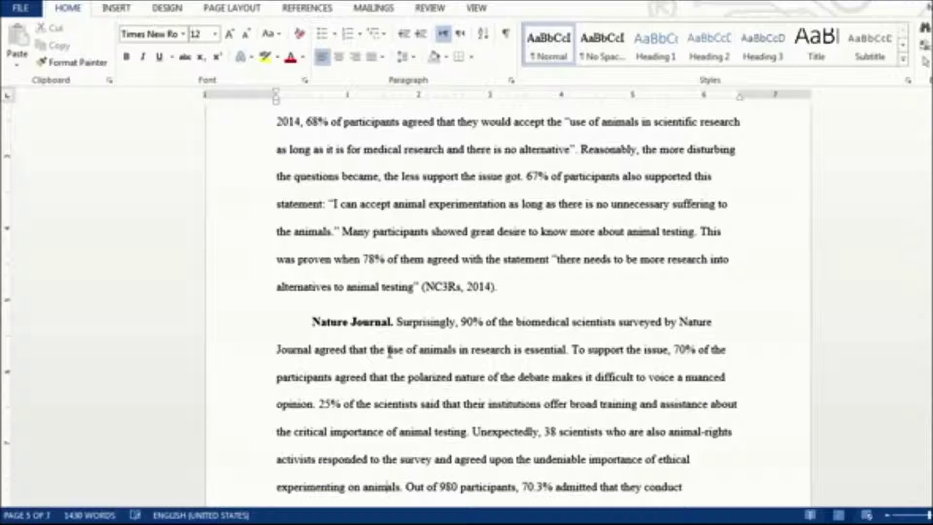
key(Down)
key(Down)
key(Down)
key(Down)
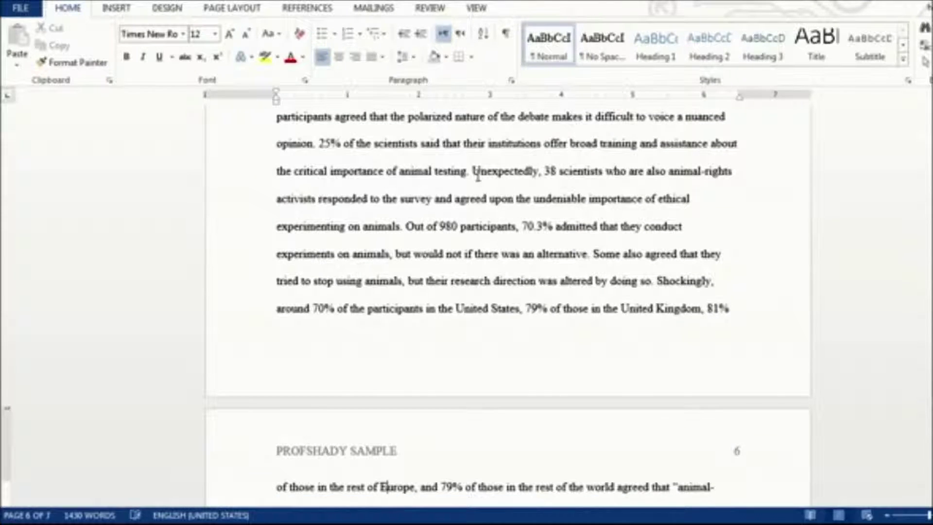
drag(473, 172, 538, 174)
click(550, 176)
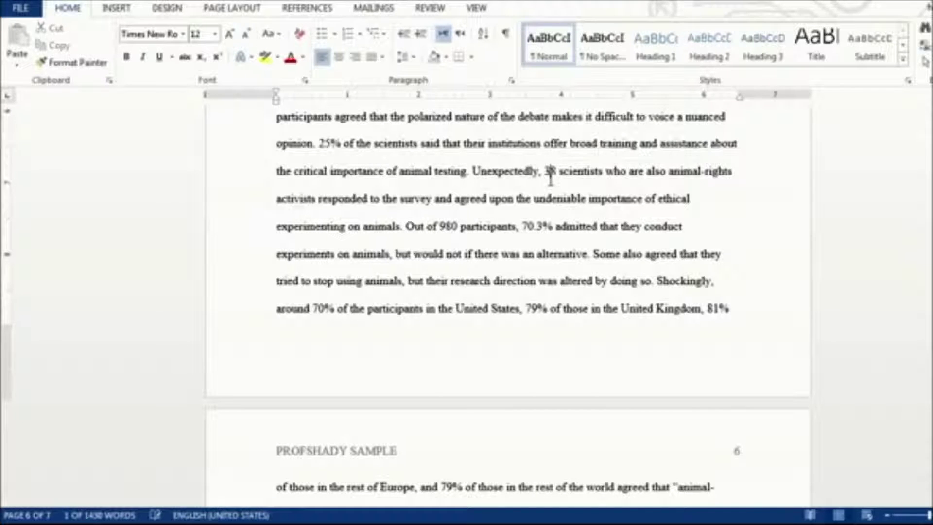
key(Down)
key(Down)
key(Down)
key(Down)
key(Down)
key(Down)
key(Down)
key(Down)
key(Down)
key(Down)
key(Down)
key(Down)
key(Down)
key(Down)
key(Down)
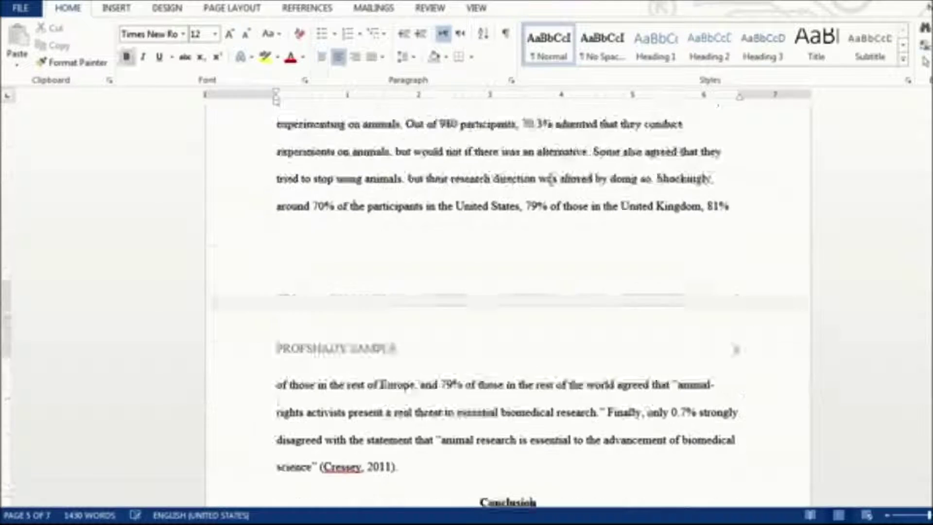
key(Down)
key(Down)
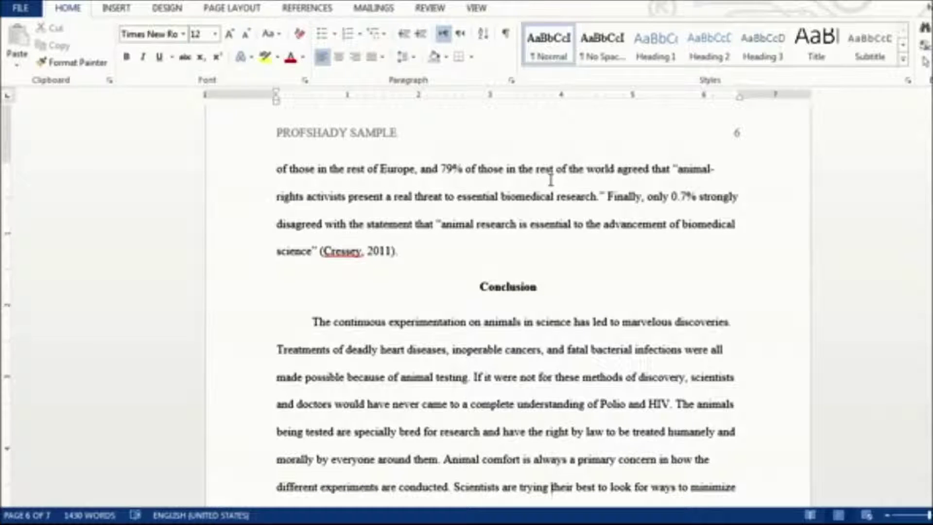
key(Down)
key(Down)
key(Down)
key(Down)
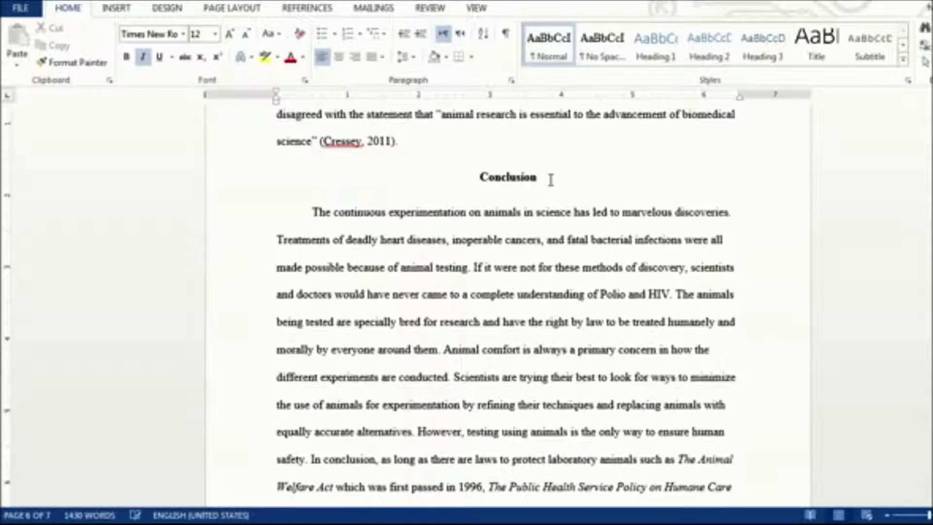
scroll(551, 180, down, 1)
double_click(520, 110)
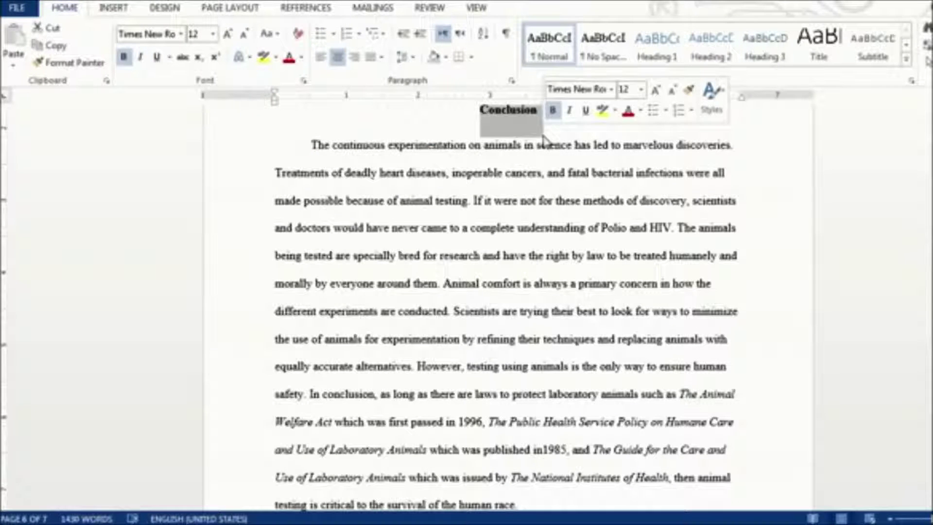
click(488, 150)
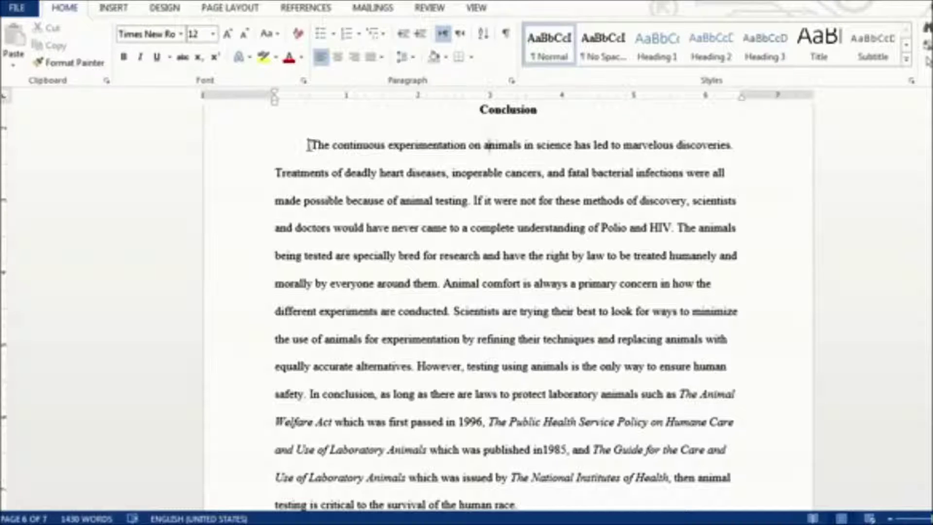
drag(311, 145, 625, 241)
click(623, 243)
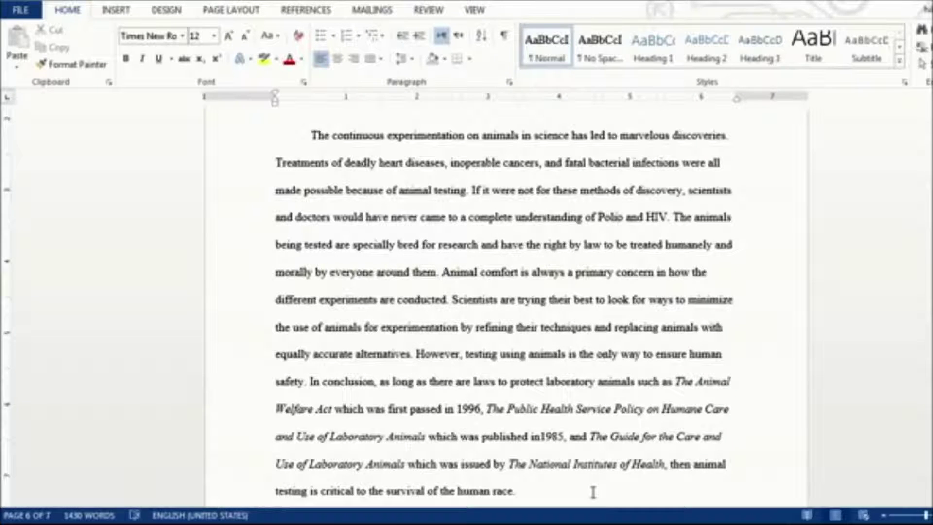
scroll(593, 491, up, 3)
double_click(504, 183)
click(449, 186)
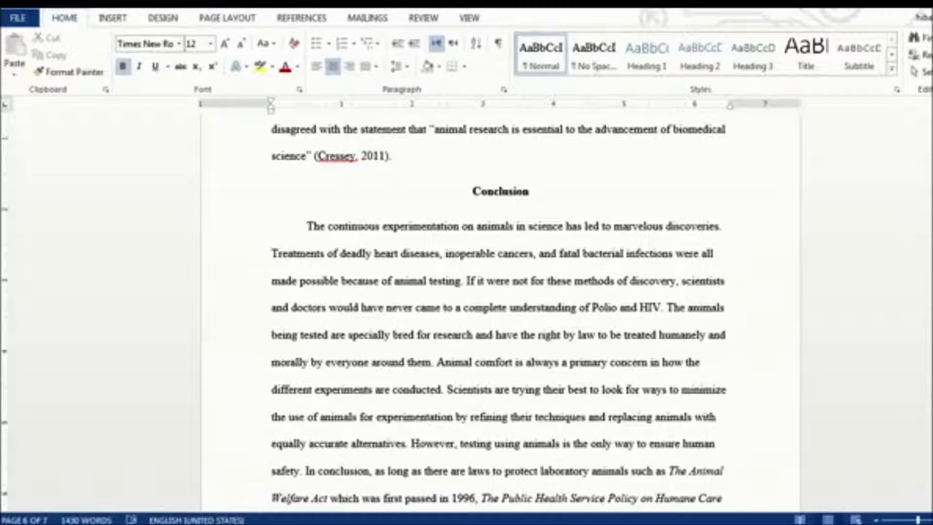
scroll(538, 322, up, 4)
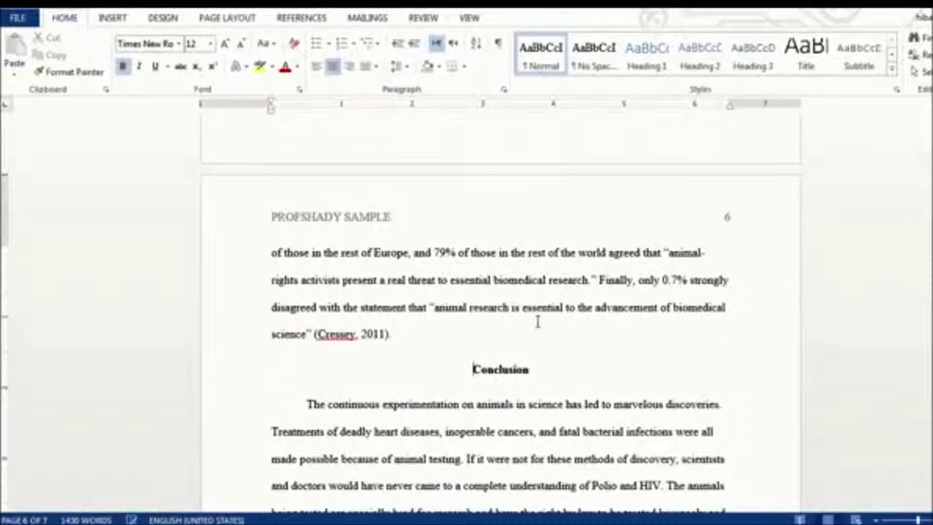
drag(266, 252, 498, 412)
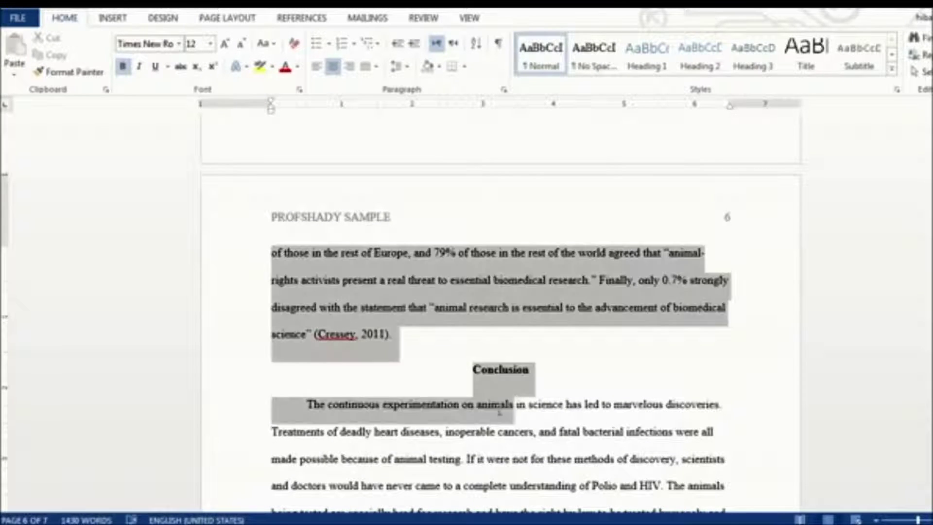
click(447, 351)
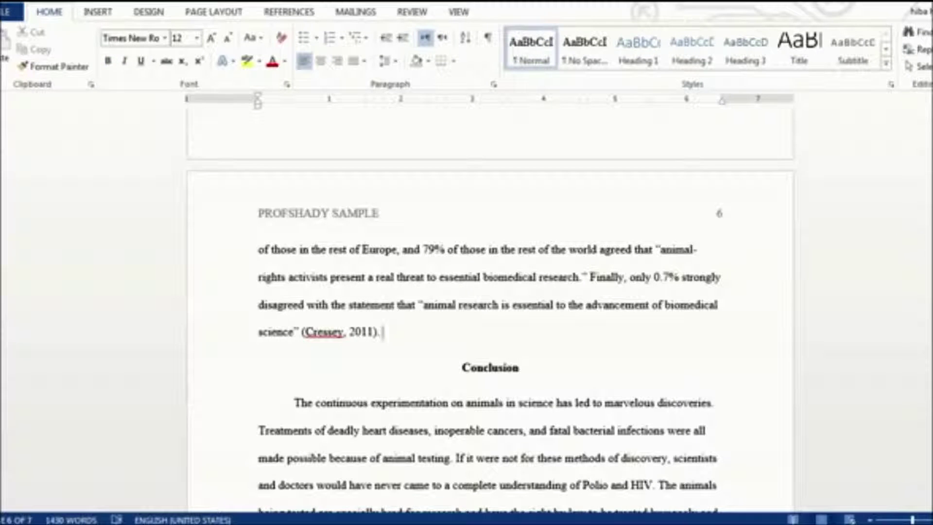
scroll(434, 259, down, 3)
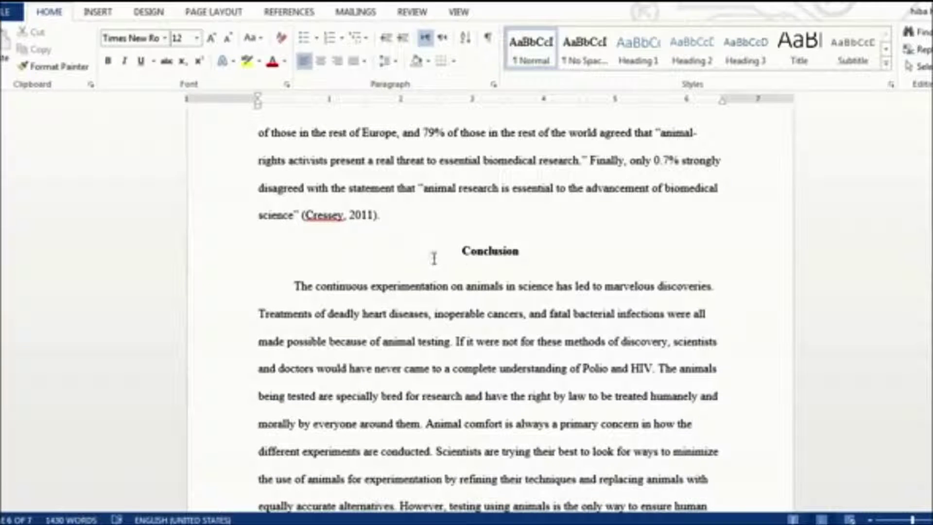
drag(434, 258, 516, 269)
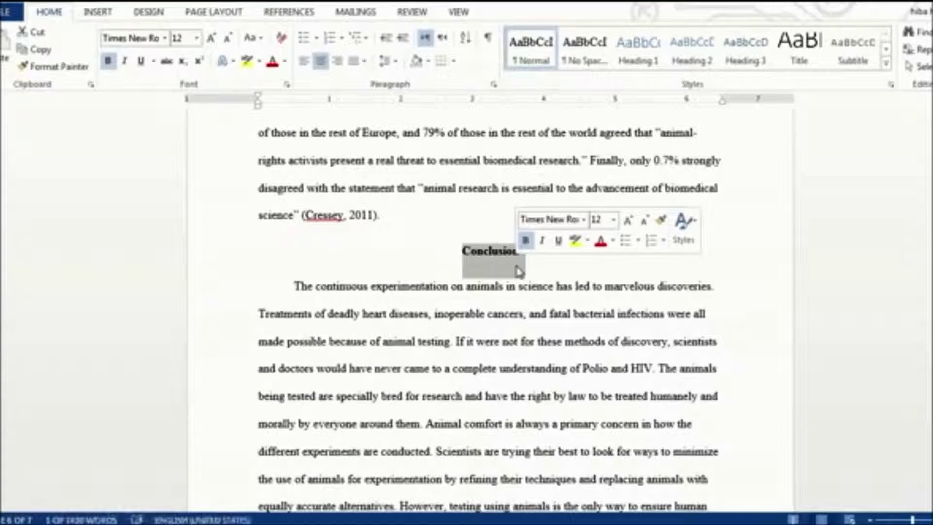
click(491, 261)
drag(463, 252, 514, 249)
click(515, 249)
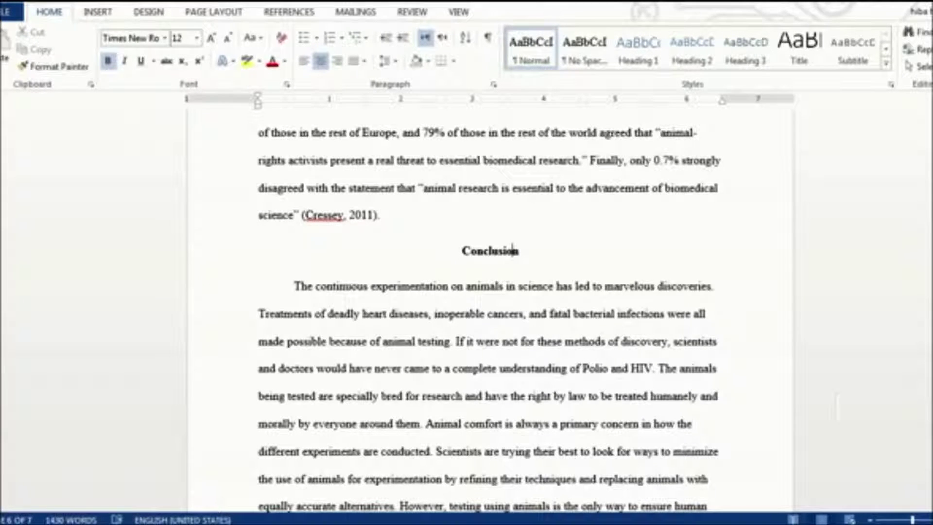
scroll(513, 250, down, 10)
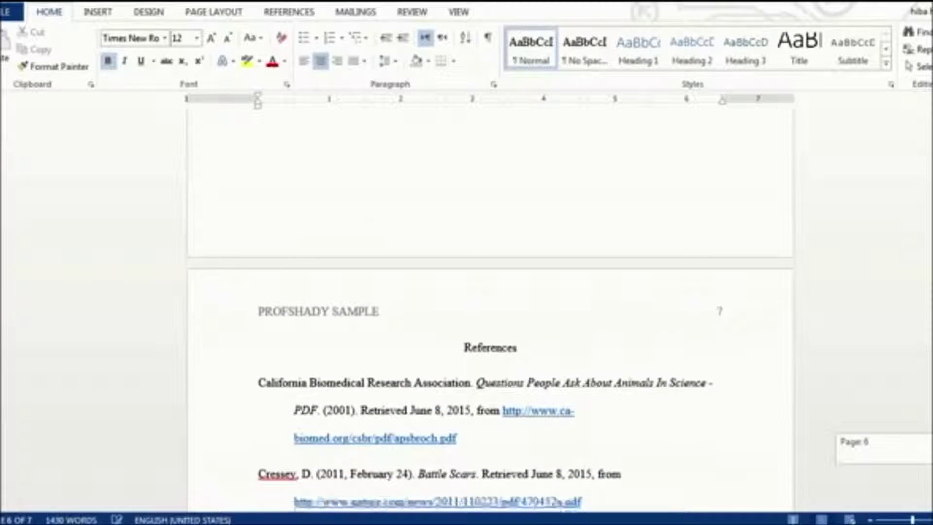
scroll(490, 301, down, 5)
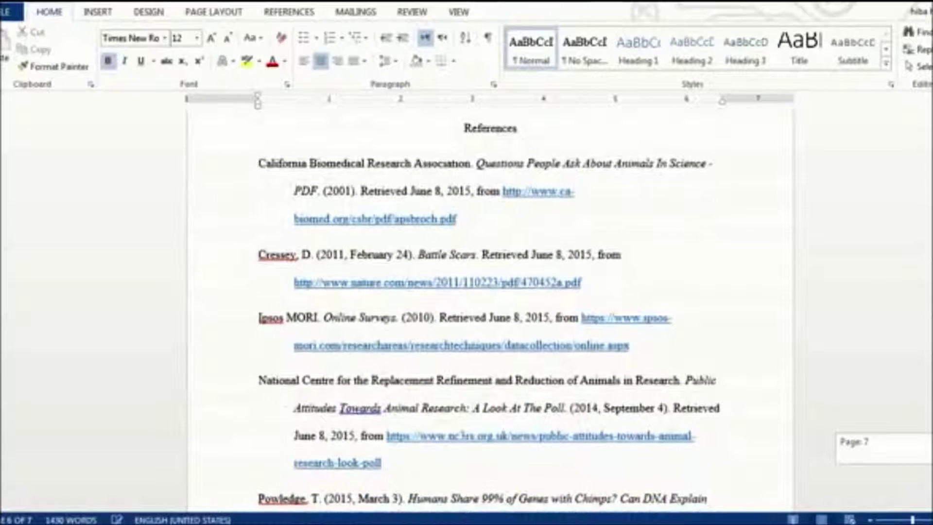
scroll(490, 311, up, 1)
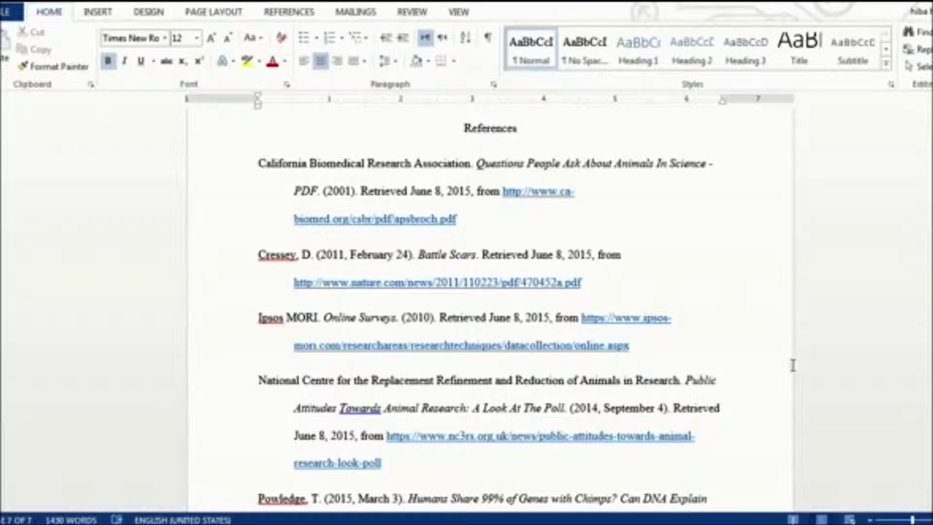
double_click(479, 131)
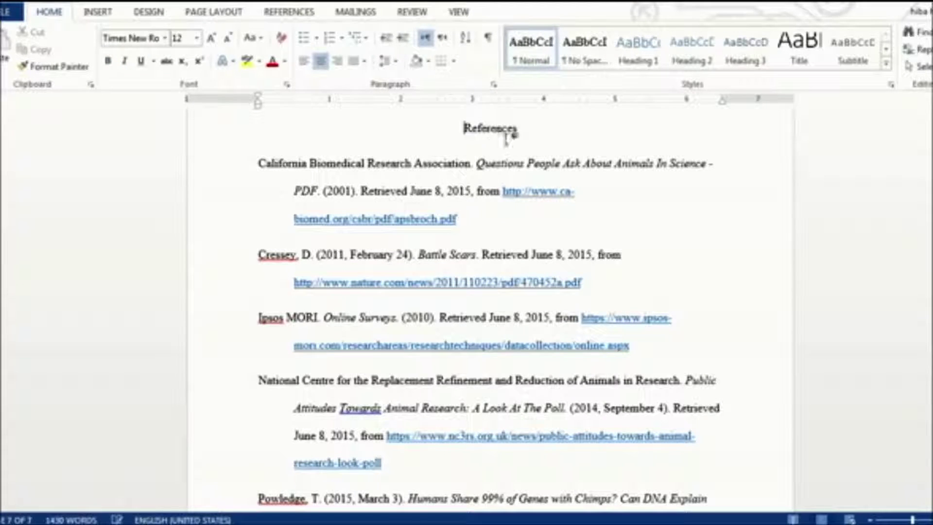
click(549, 150)
double_click(480, 129)
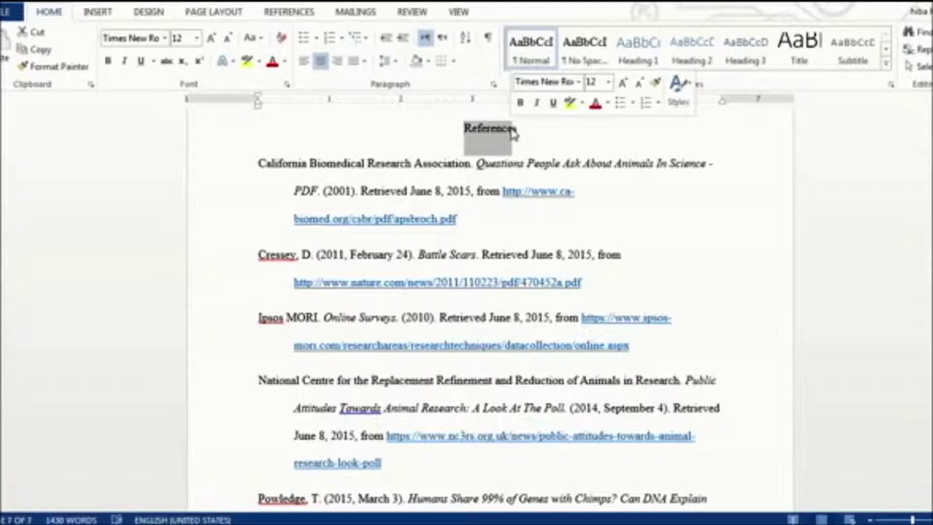
click(526, 135)
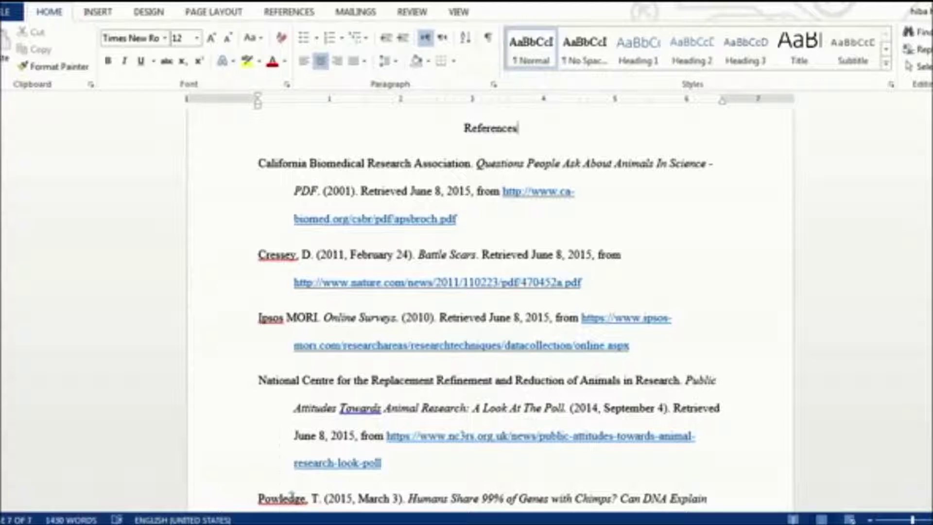
scroll(490, 311, down, 3)
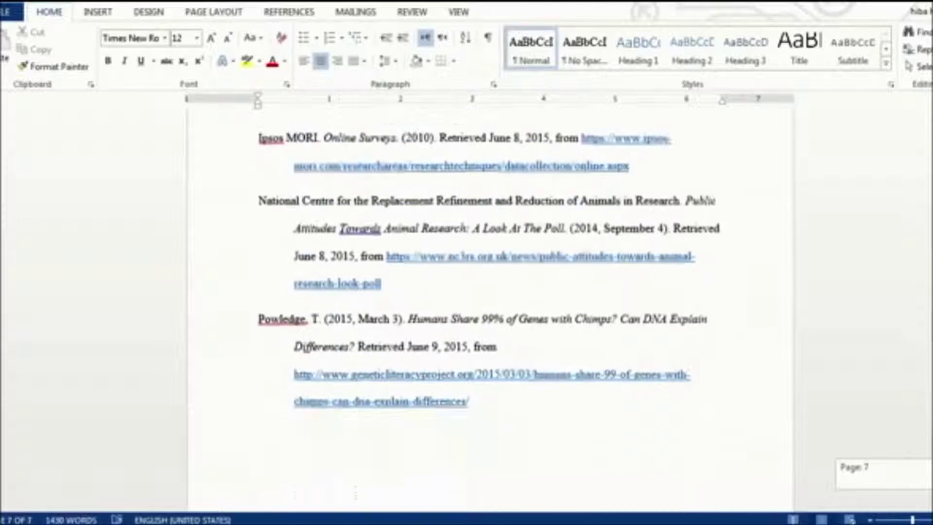
scroll(490, 311, up, 3)
scroll(490, 311, down, 1)
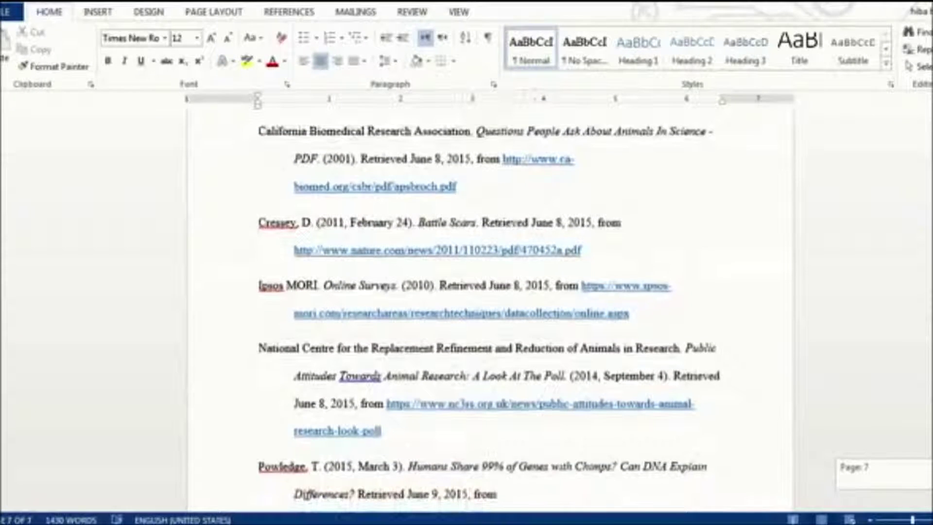
scroll(490, 311, up, 2)
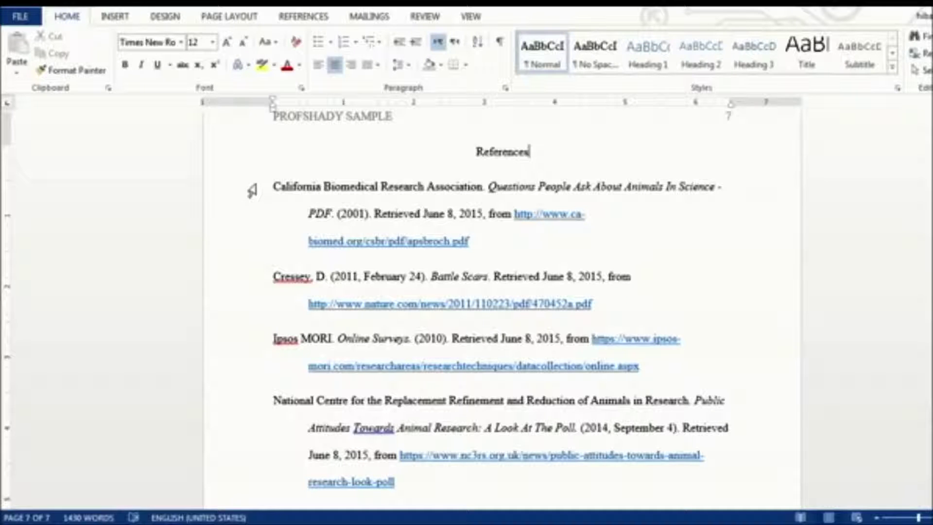
Sort all reference entries alphabetically by text in ascending order
drag(252, 190, 352, 519)
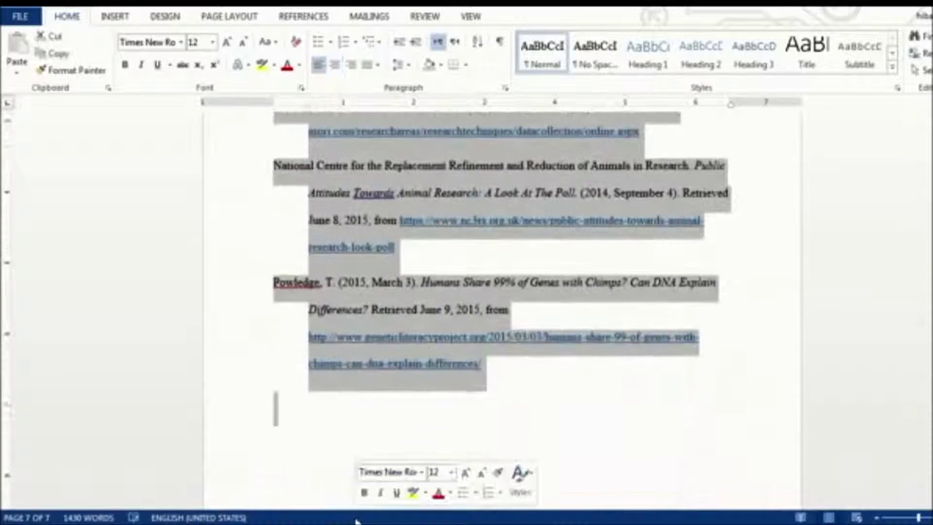
click(477, 43)
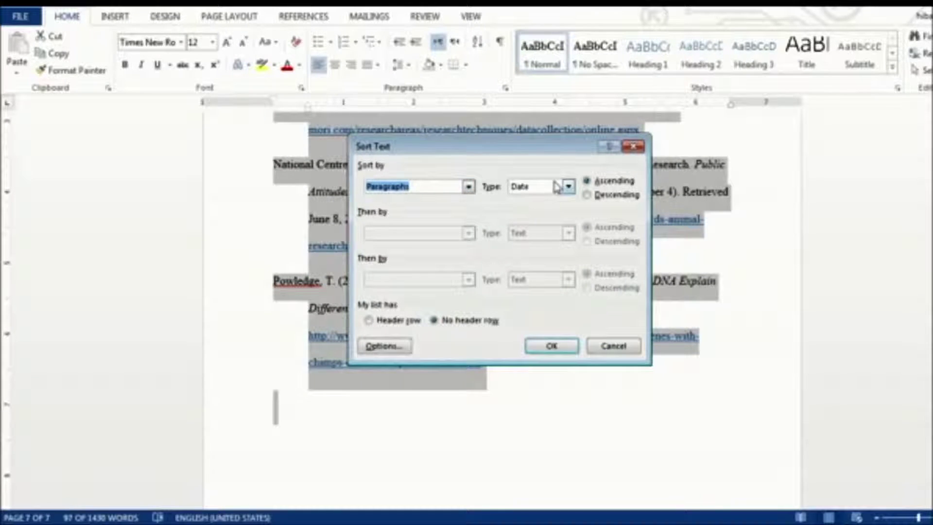
click(568, 187)
click(554, 200)
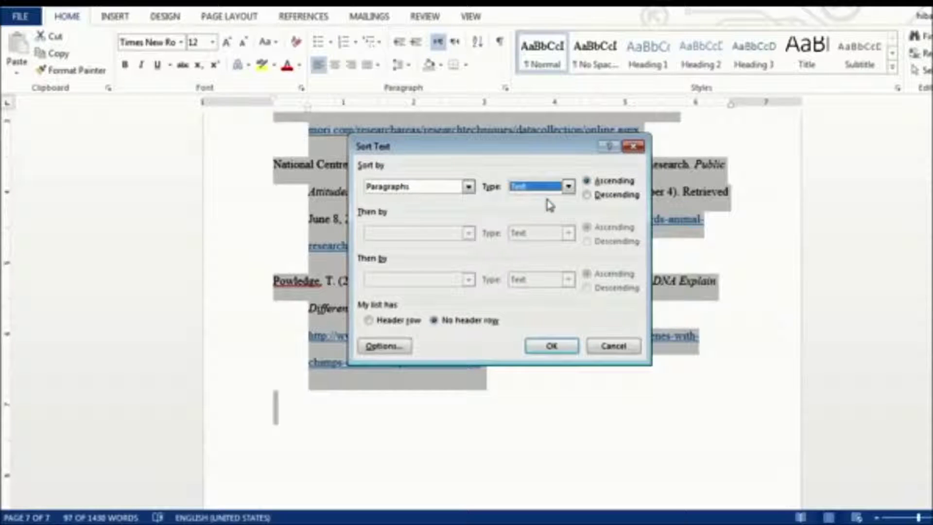
click(549, 346)
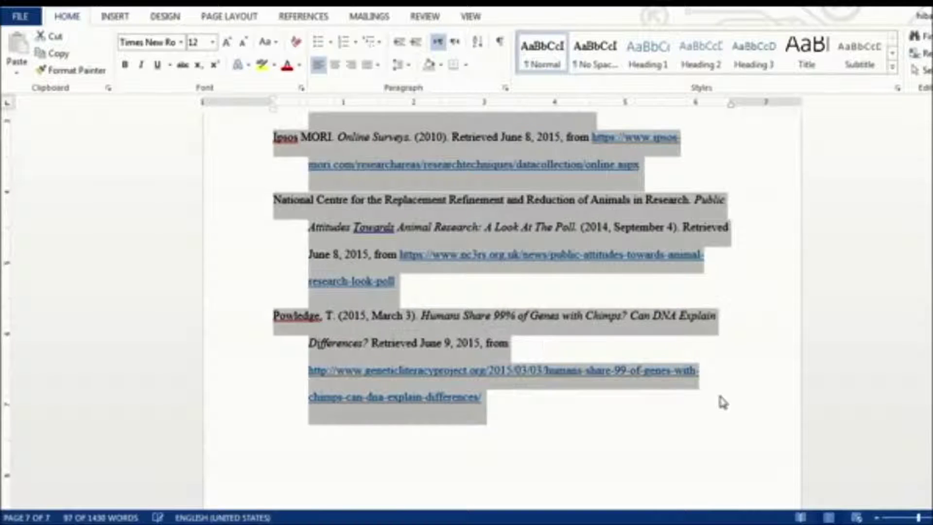
scroll(512, 231, up, 3)
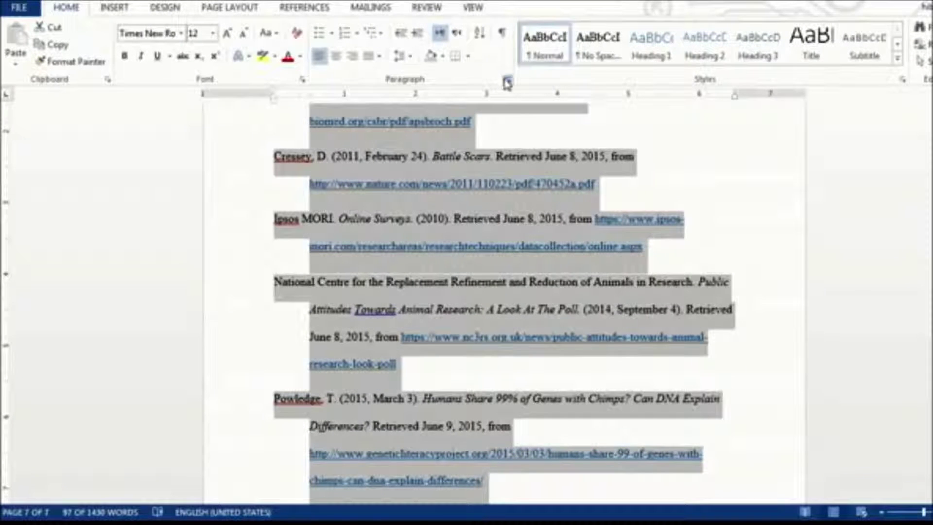
Give the references a 0.5-inch hanging indent with 0 pt spacing after paragraphs
click(506, 88)
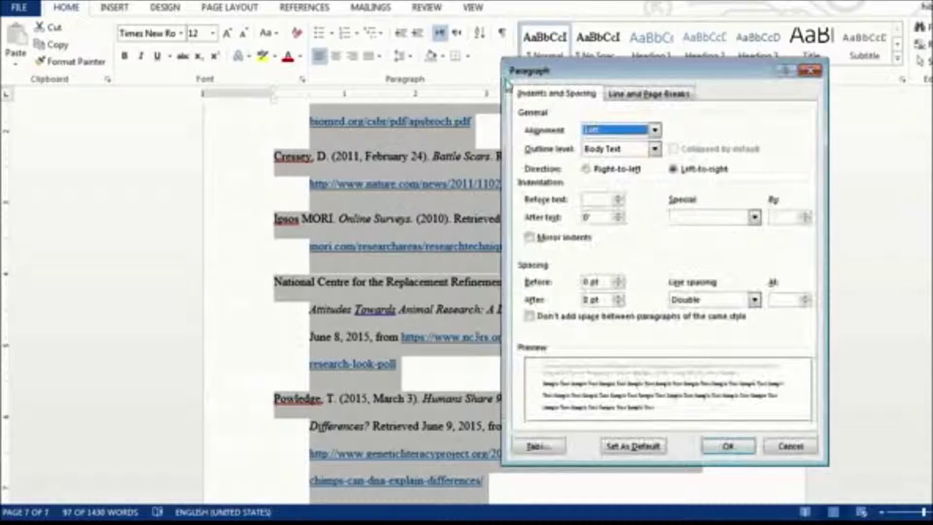
click(722, 220)
click(708, 249)
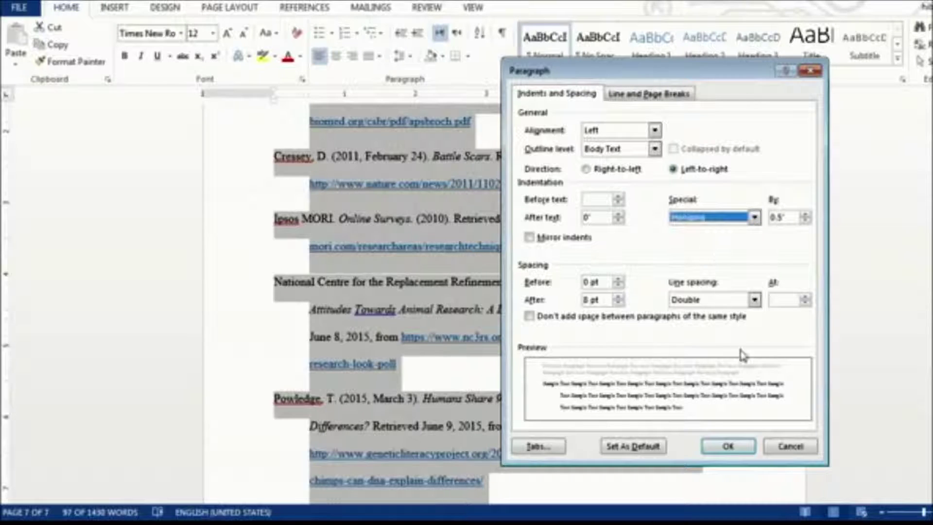
click(729, 449)
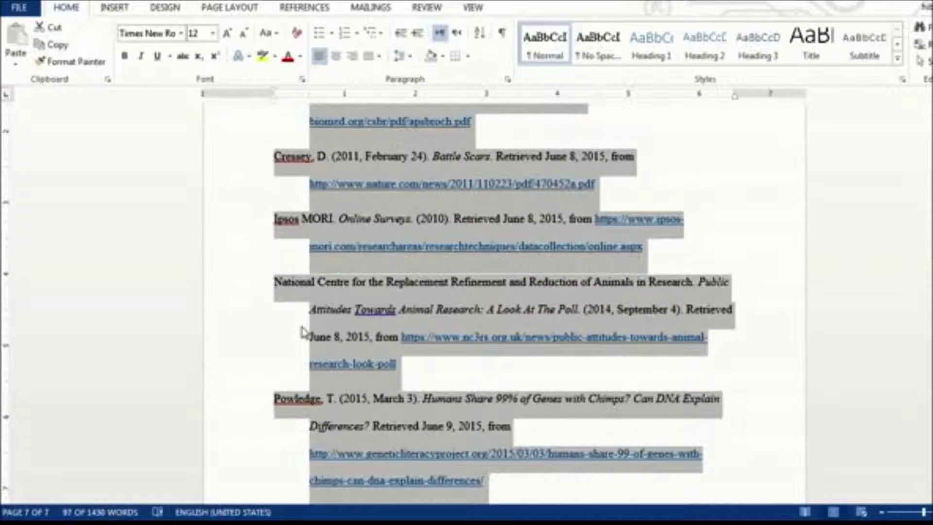
click(302, 331)
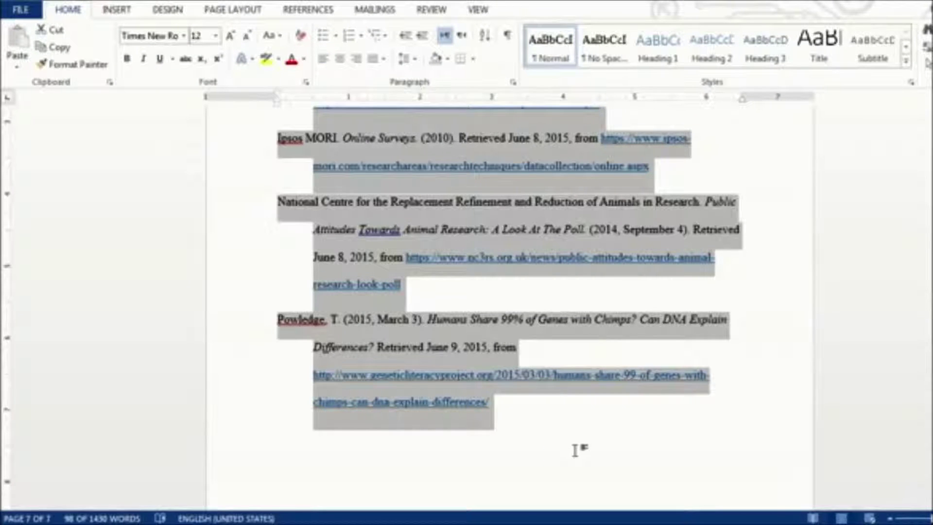
click(538, 434)
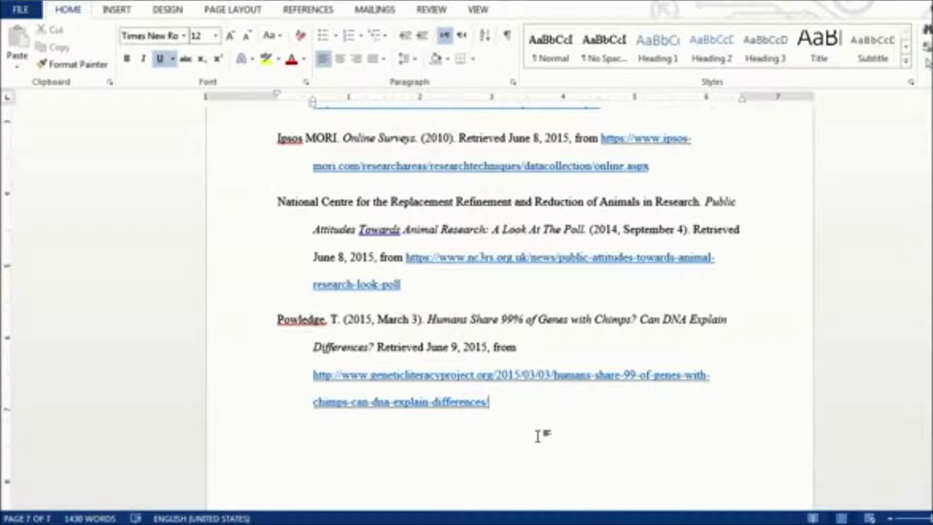